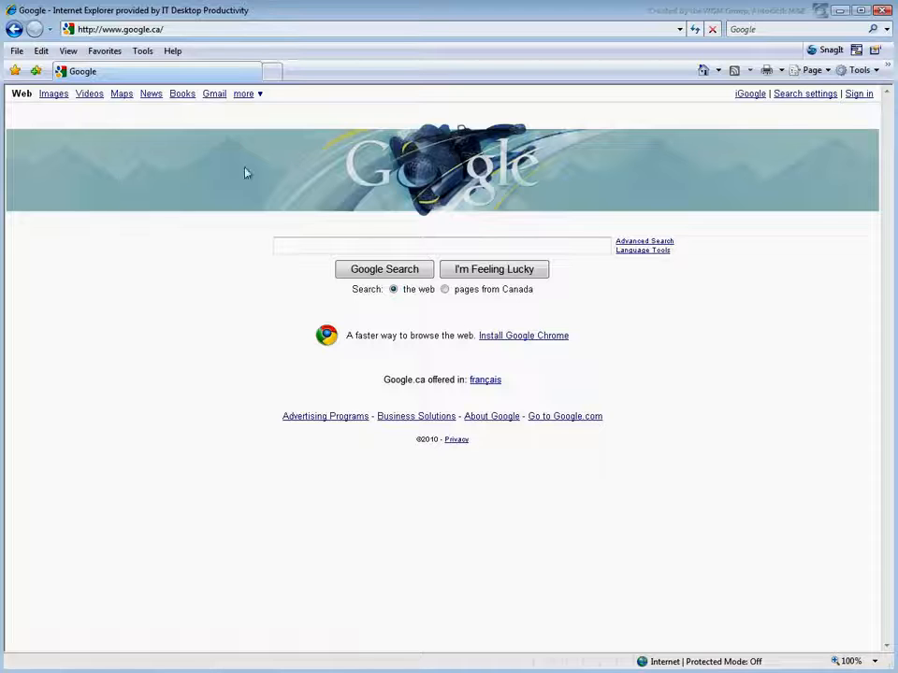
Step: Go to the Google 3D Warehouse site at sketchup.google.com/3dwarehouse
left_click(98, 29)
left_click(102, 29)
left_click_drag(102, 29, 252, 29)
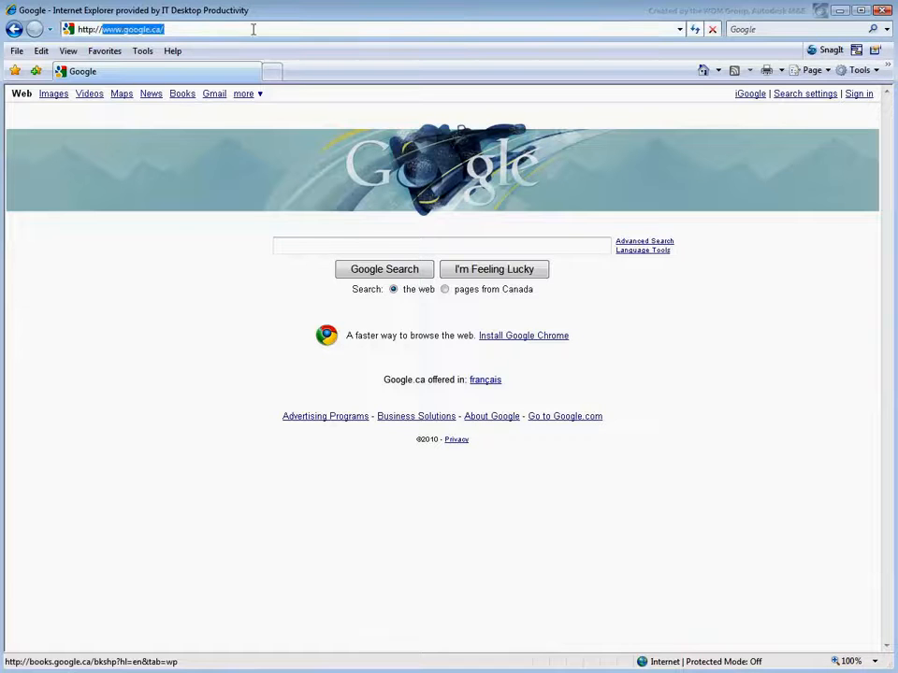
type("sk")
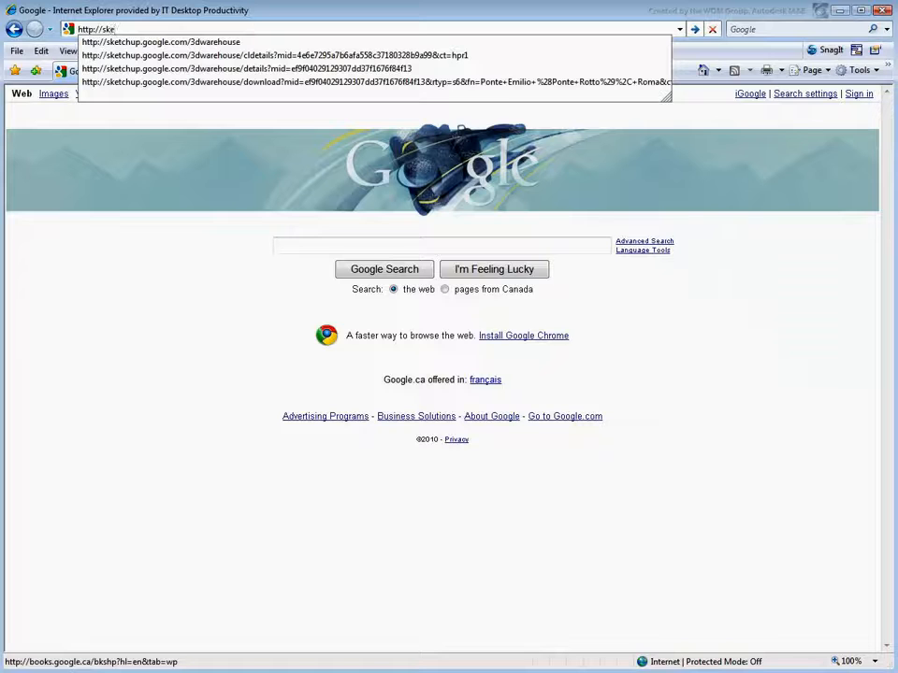
type("e")
key("Down")
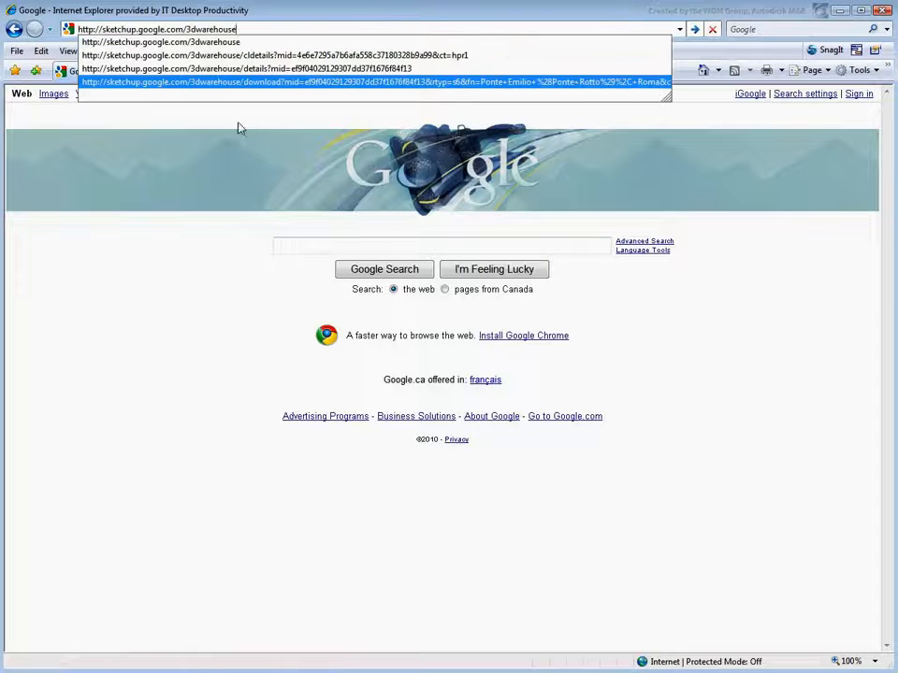
key("Return")
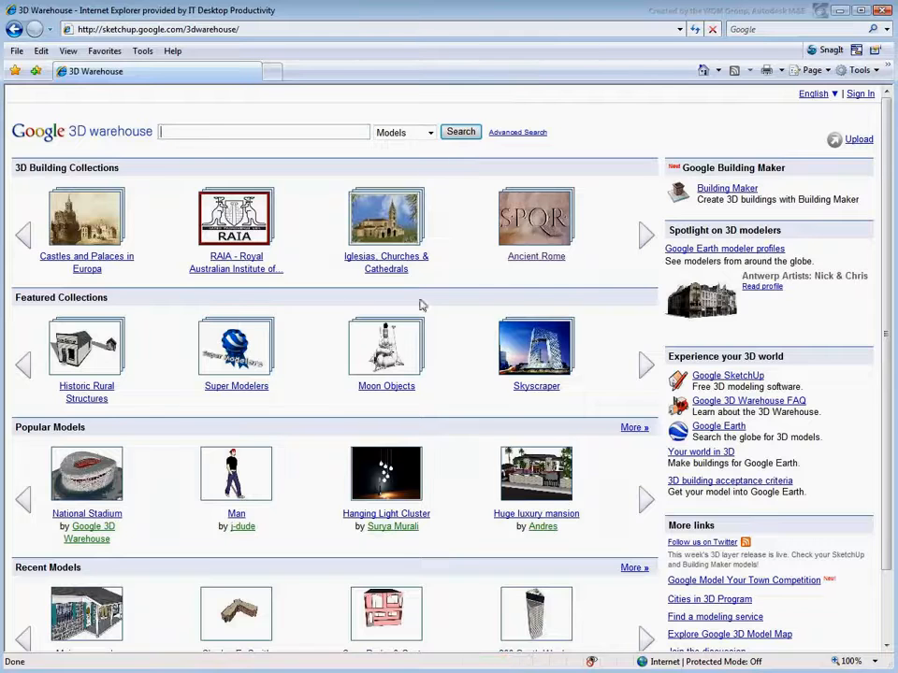
Step: Open the Ancient Rome collection under 3D Building Collections and go to its Pons Aemilius (Broken Bridge) model page
left_click(645, 236)
left_click(644, 238)
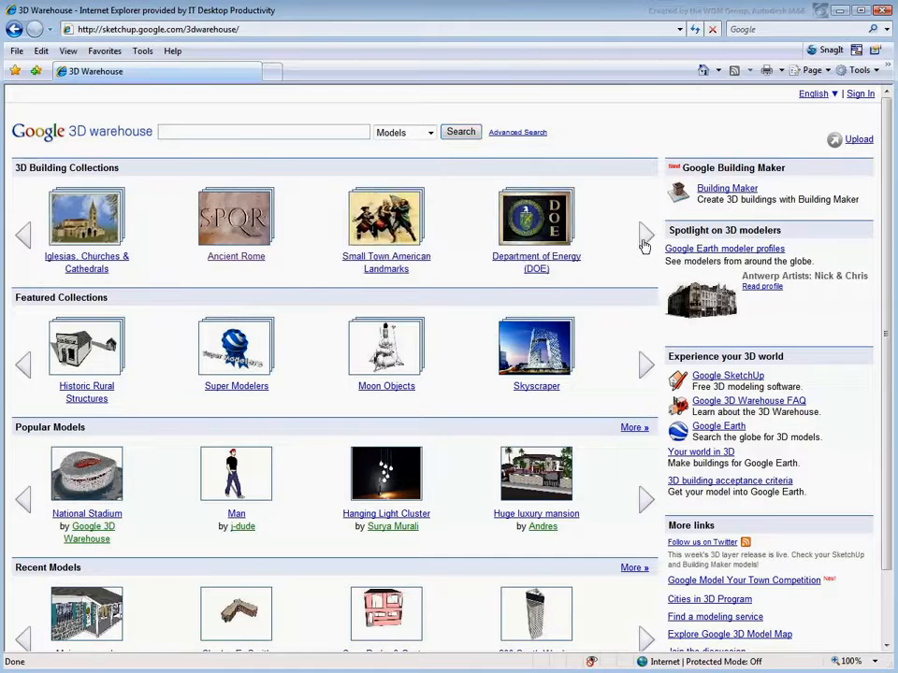
left_click(241, 231)
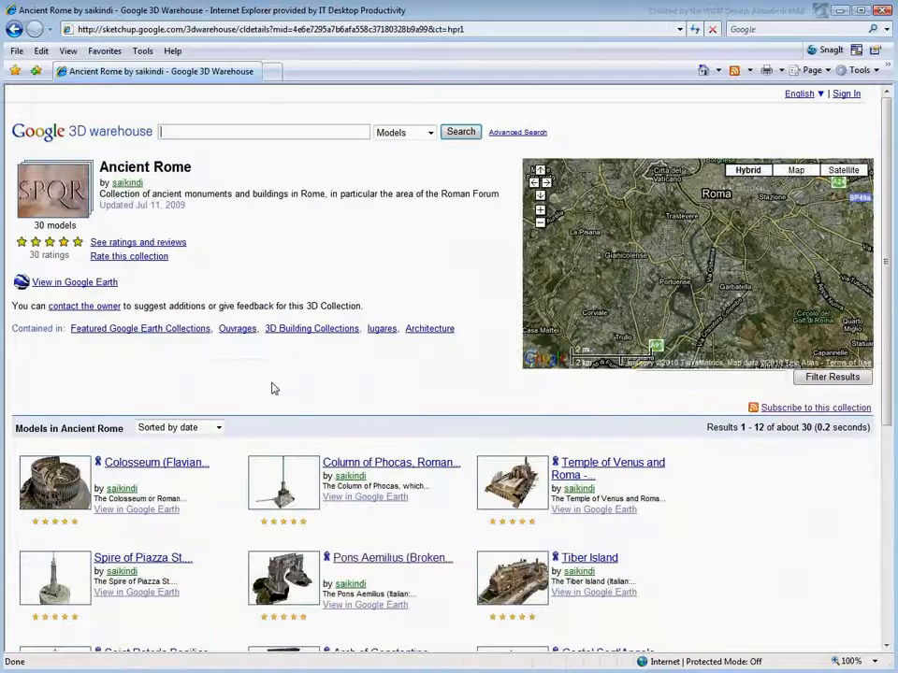
left_click(288, 583)
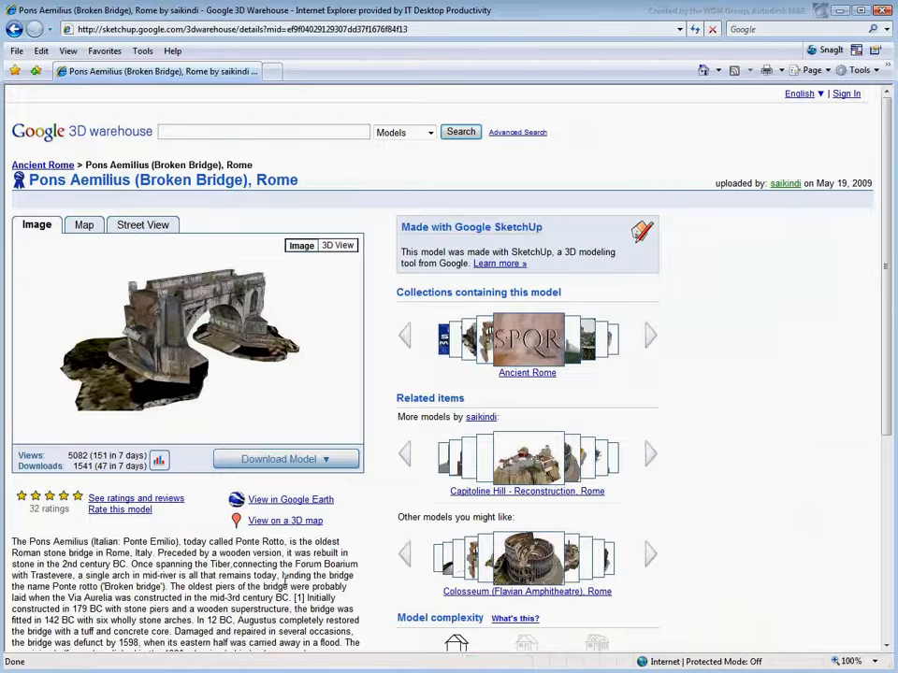
Step: Download the bridge model in Google SketchUp 6 format, save it in E:\Rome, and select the saved SKP file in that folder
left_click(305, 459)
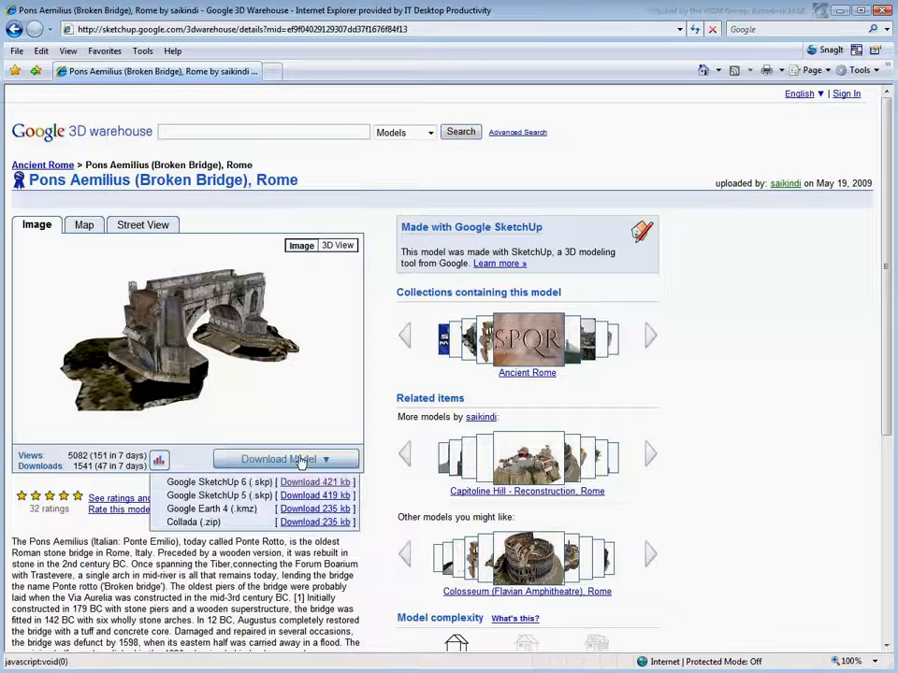
left_click(309, 482)
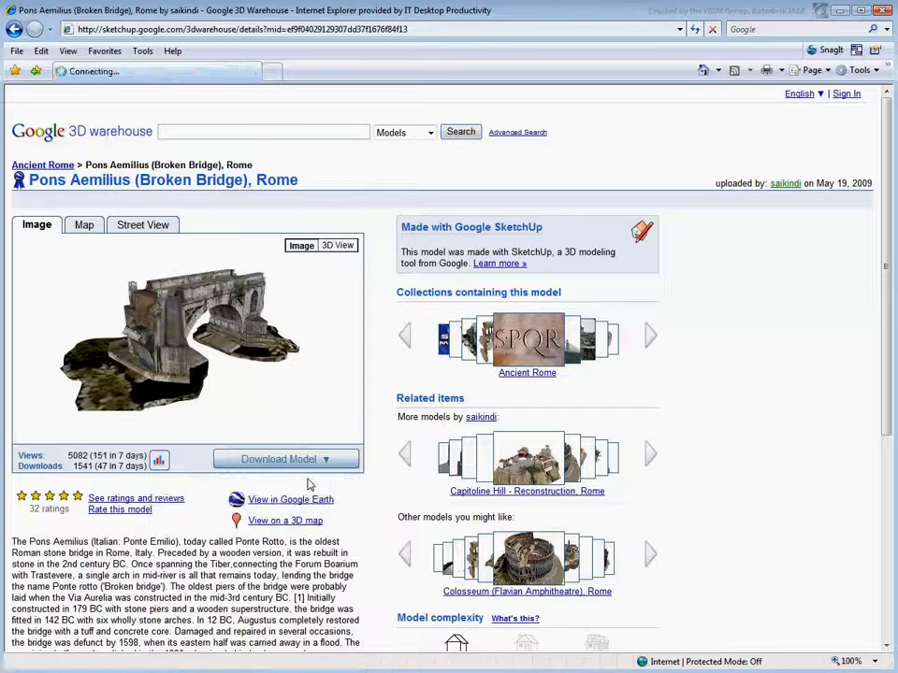
left_click(543, 388)
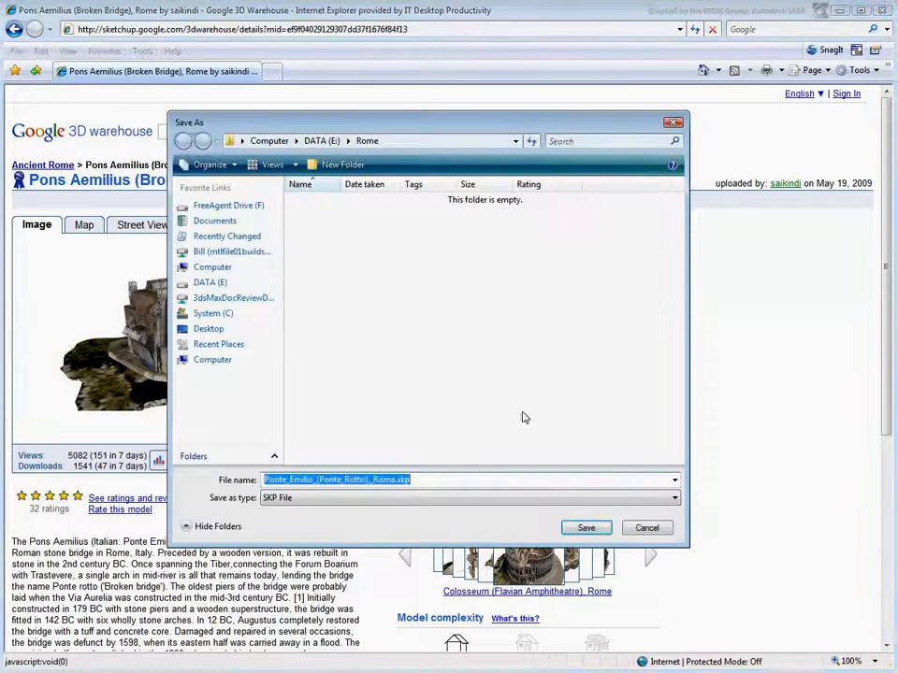
left_click(586, 528)
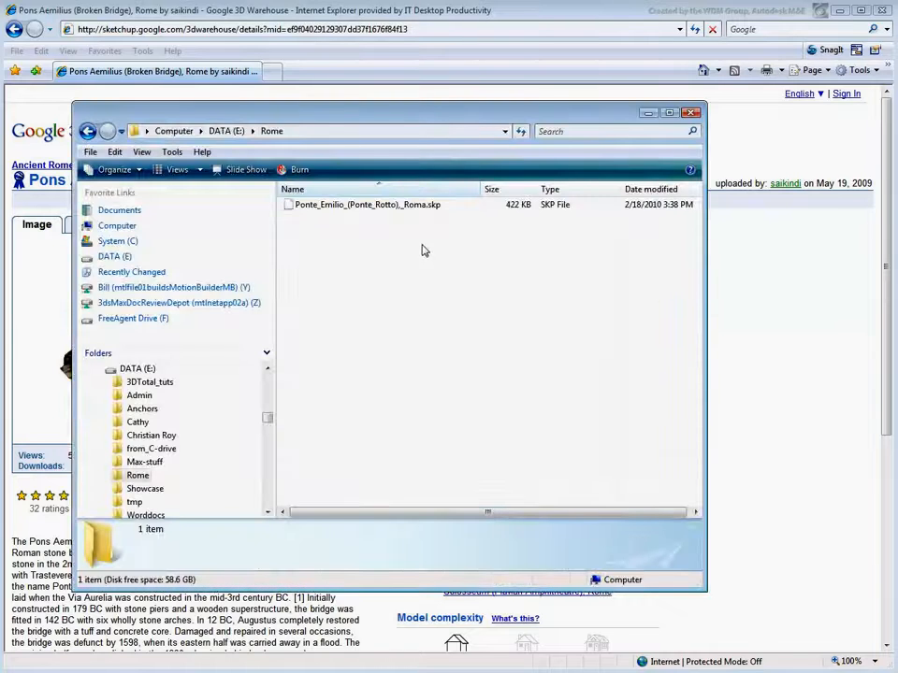
left_click(417, 205)
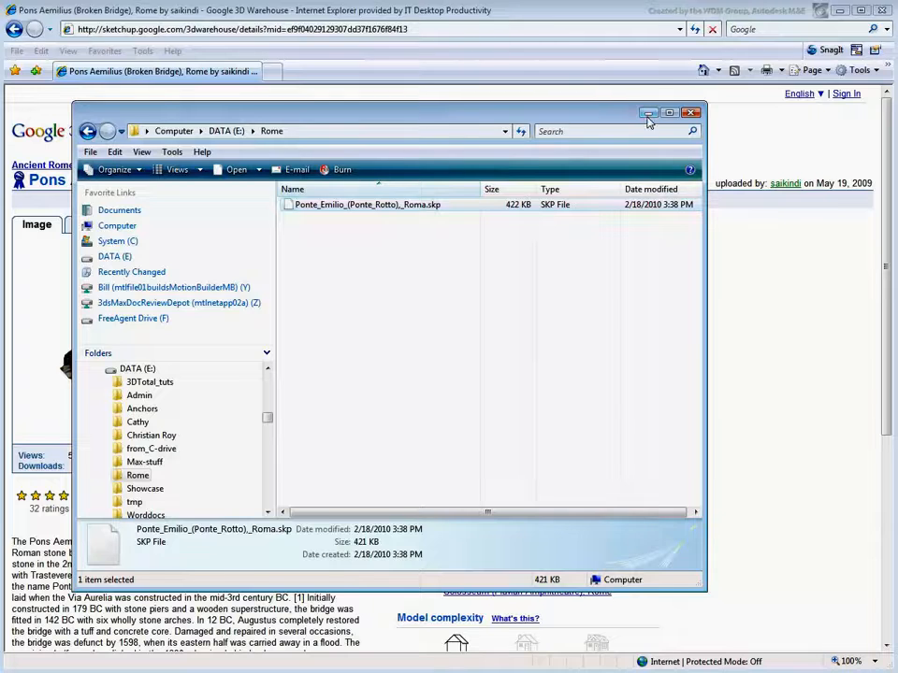
Step: Switch to 3ds Max and assign mental ray Renderer as the production renderer in Render Setup
left_click(648, 113)
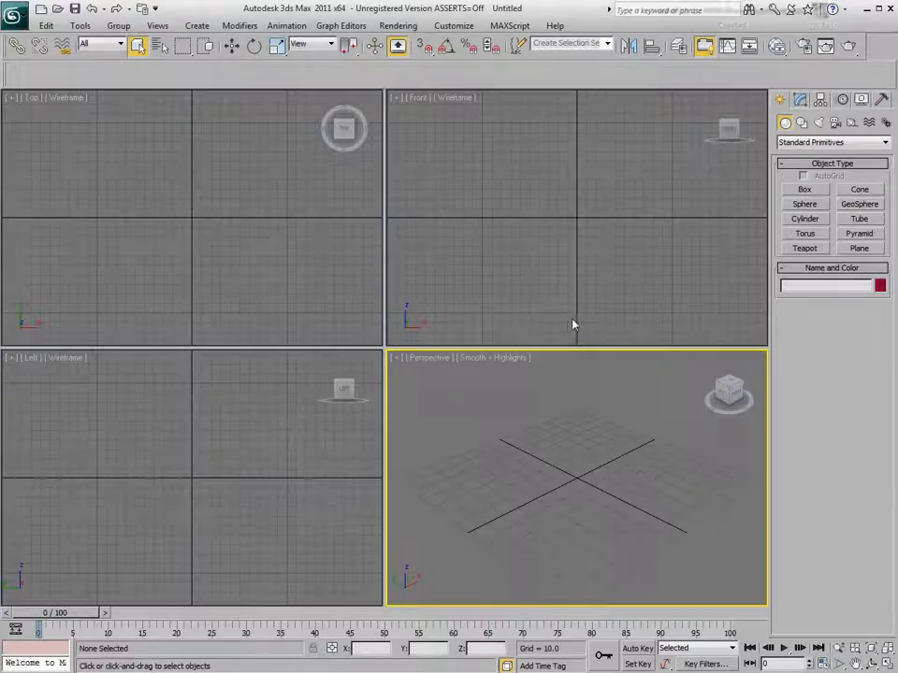
left_click(802, 45)
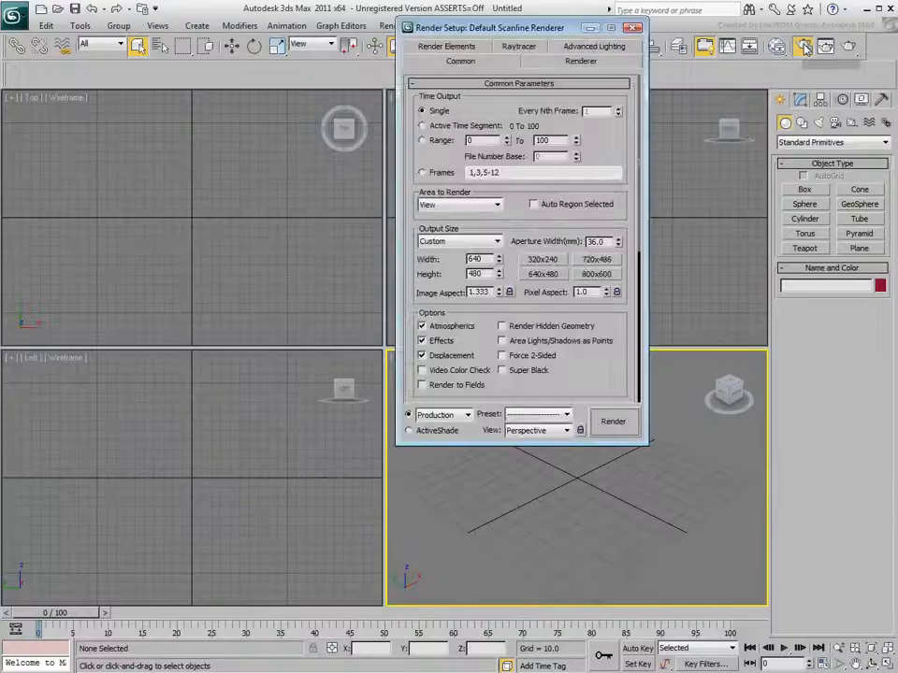
left_click_drag(620, 378, 604, 81)
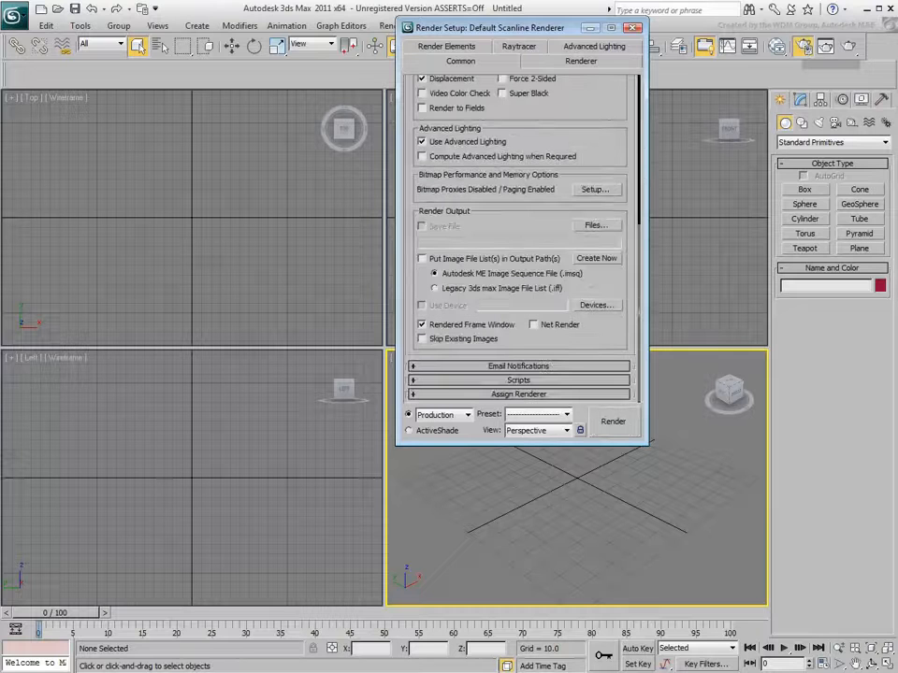
left_click(599, 394)
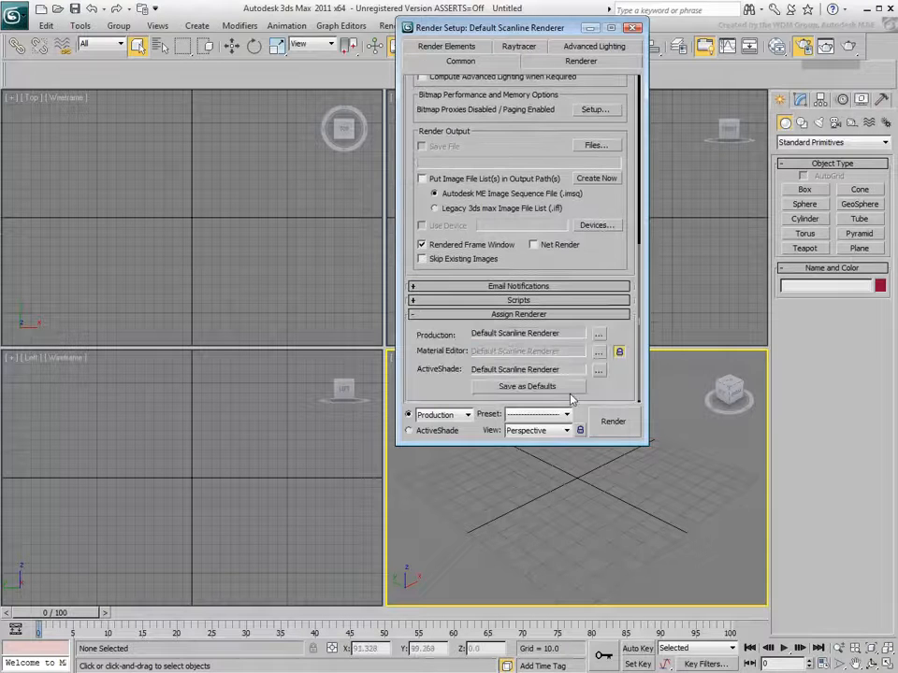
left_click(599, 332)
double_click(461, 144)
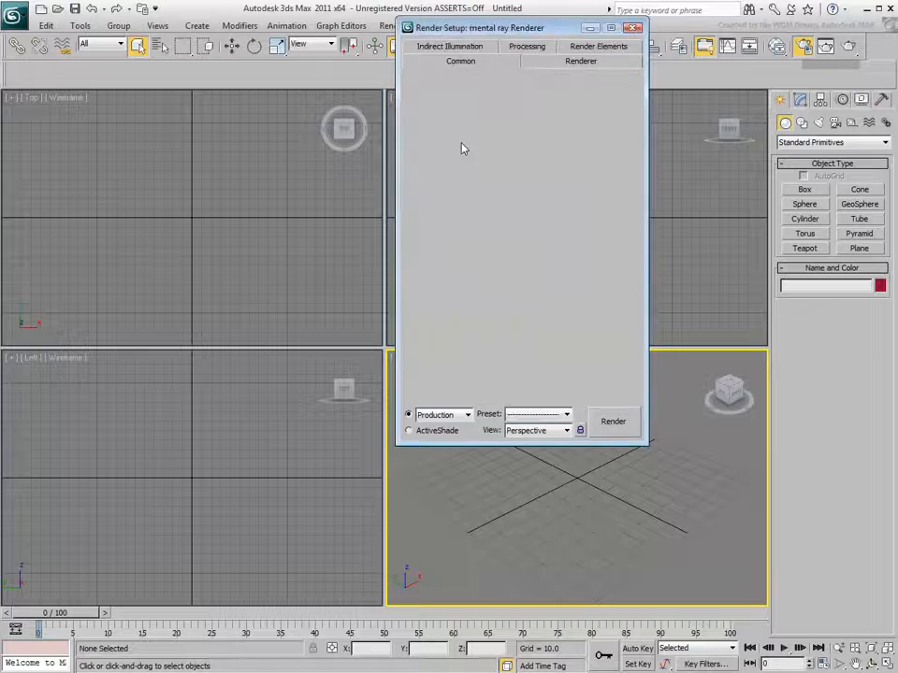
left_click(633, 27)
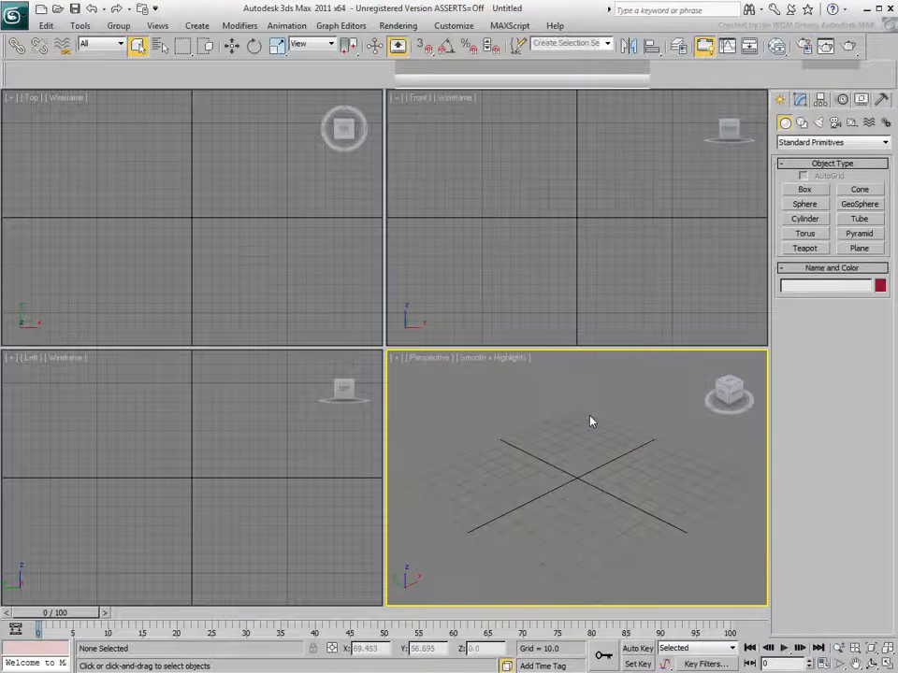
Step: Start importing Ponte_Emilio_(Ponte_Rotto),_Roma.skp from E:\Rome using the Google SketchUp (*.SKP) file type
left_click(15, 15)
left_click(23, 201)
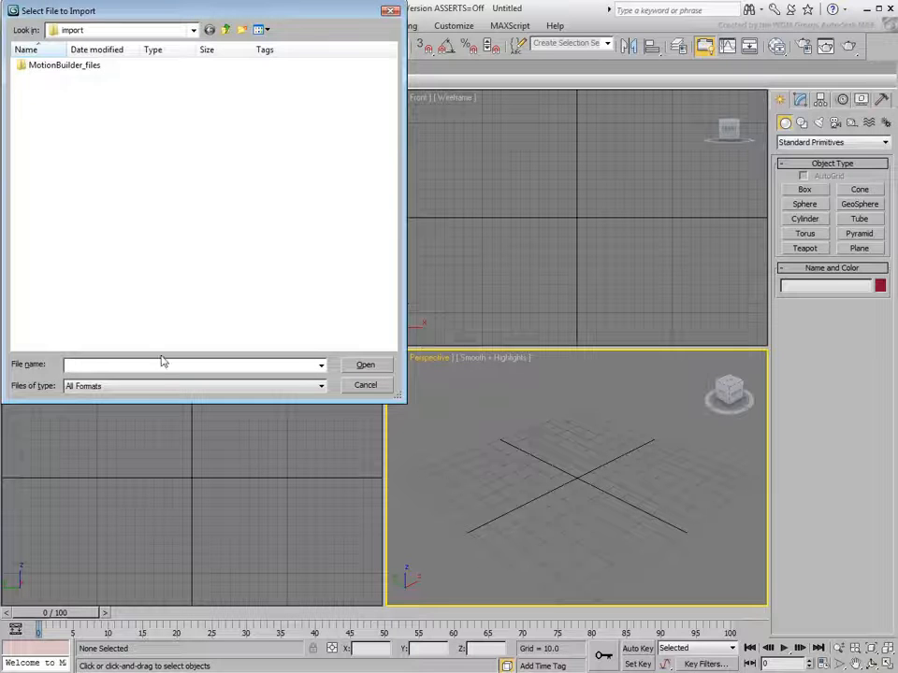
left_click(157, 386)
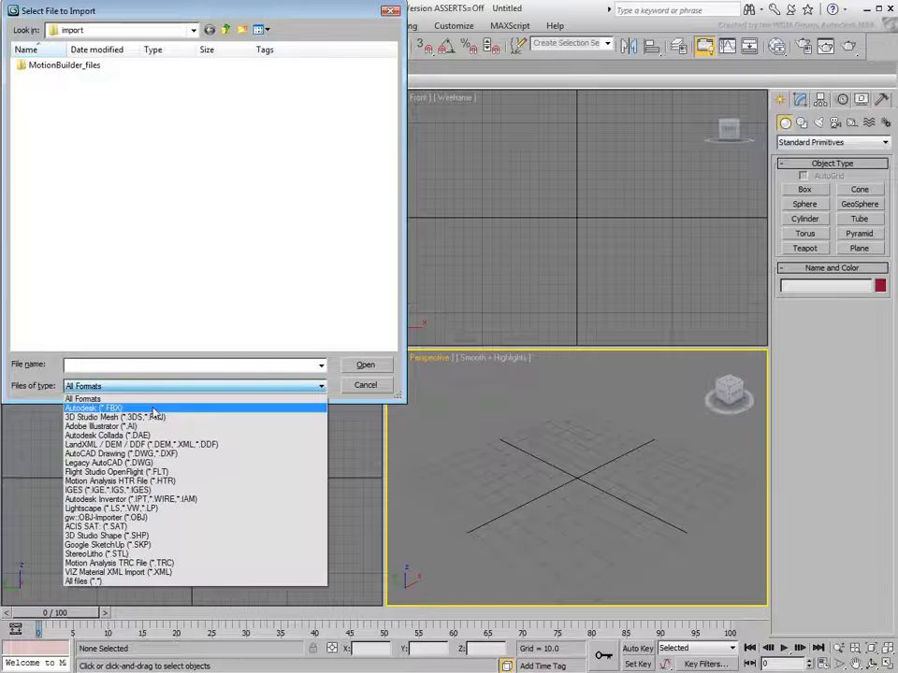
left_click(171, 548)
left_click(192, 31)
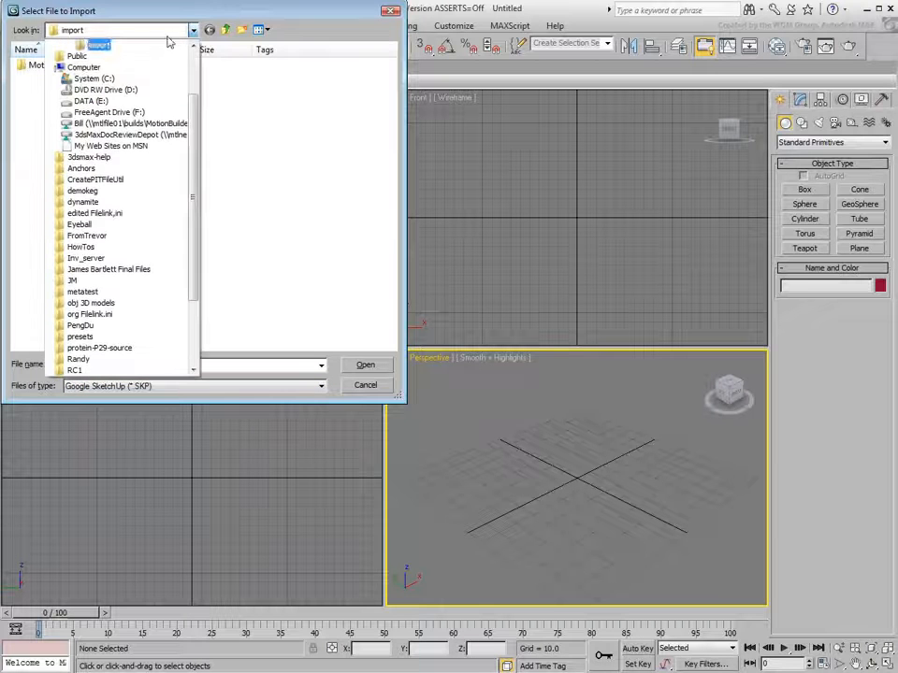
left_click(91, 100)
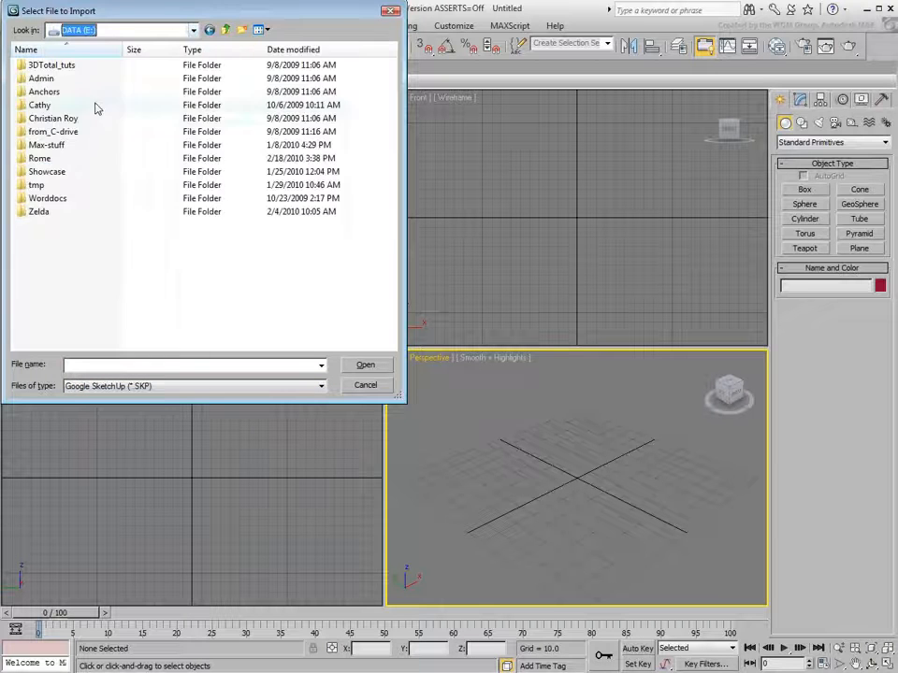
double_click(46, 160)
left_click(85, 68)
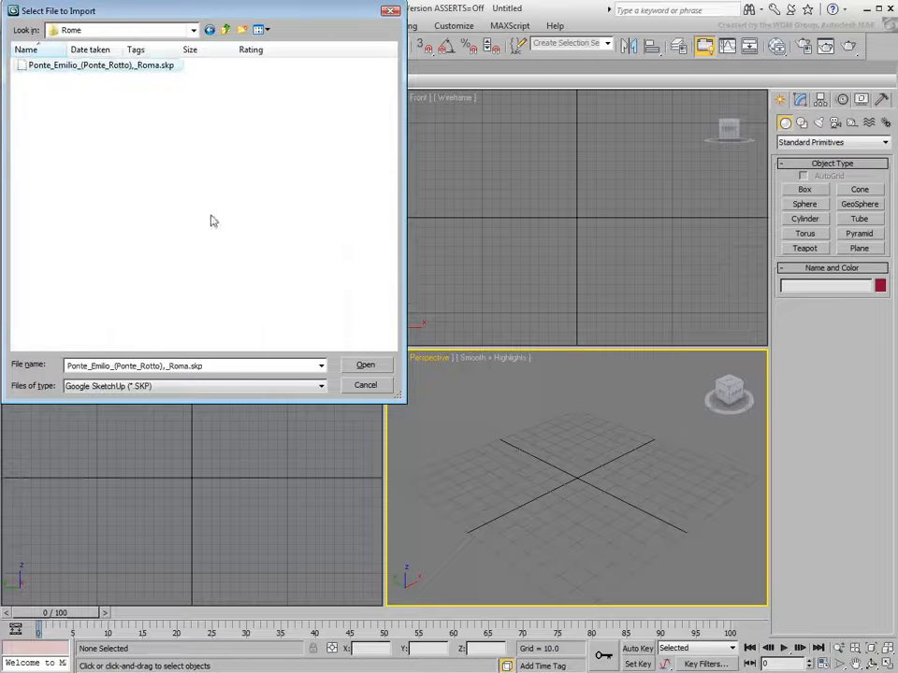
left_click(361, 366)
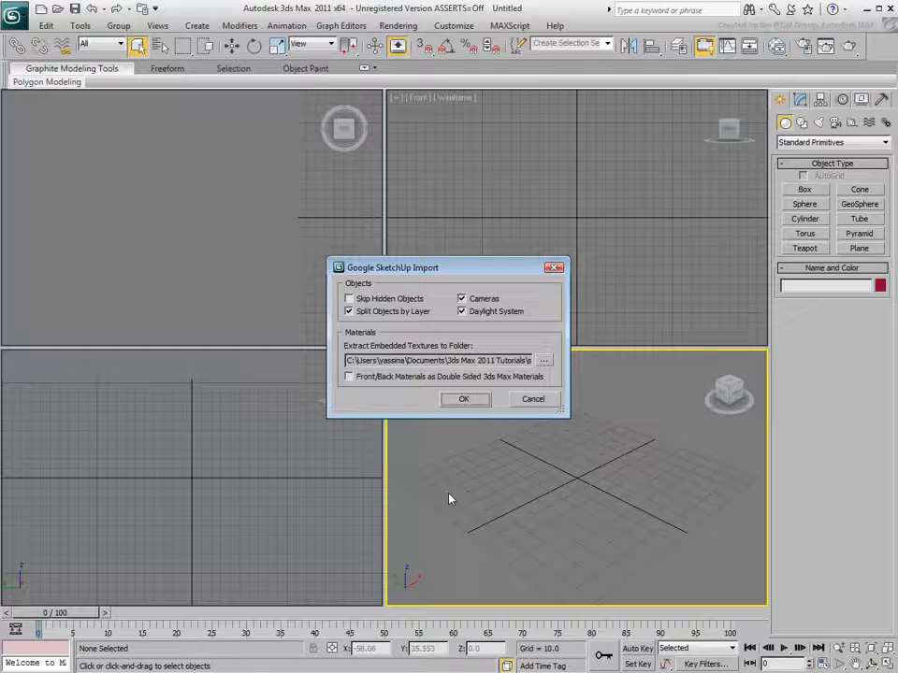
Step: Set the folder for extracting the embedded textures to E:\Rome in the SketchUp import options
left_click(544, 362)
left_click_drag(624, 361, 628, 425)
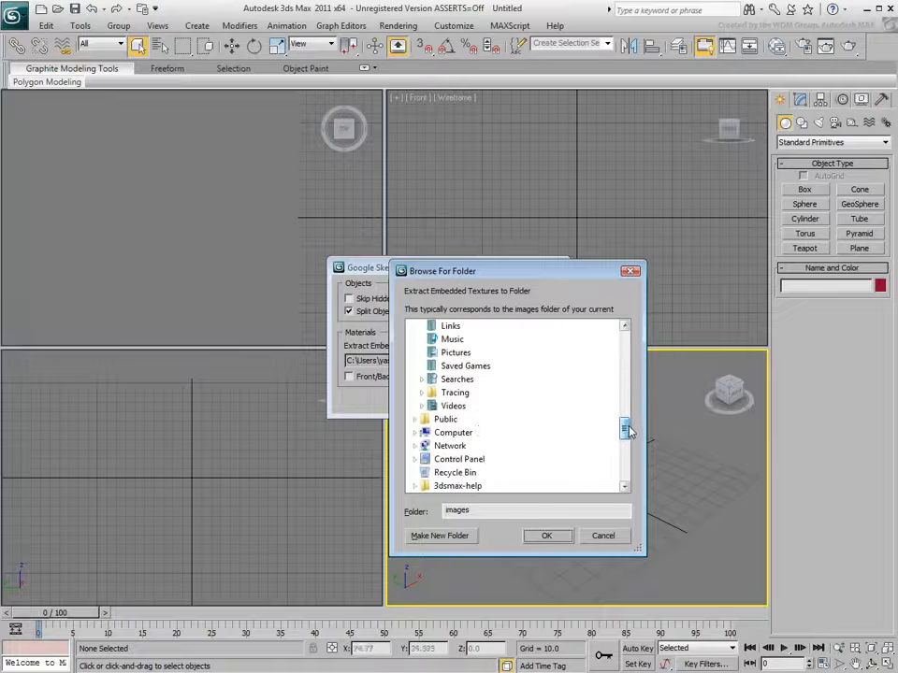
left_click(418, 434)
left_click(422, 433)
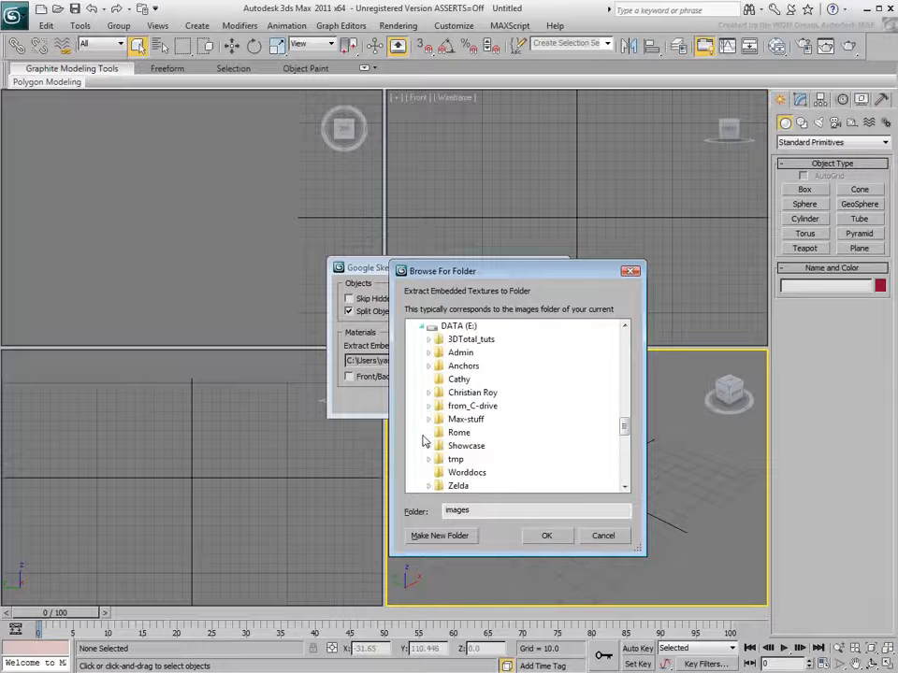
left_click(457, 433)
left_click(546, 536)
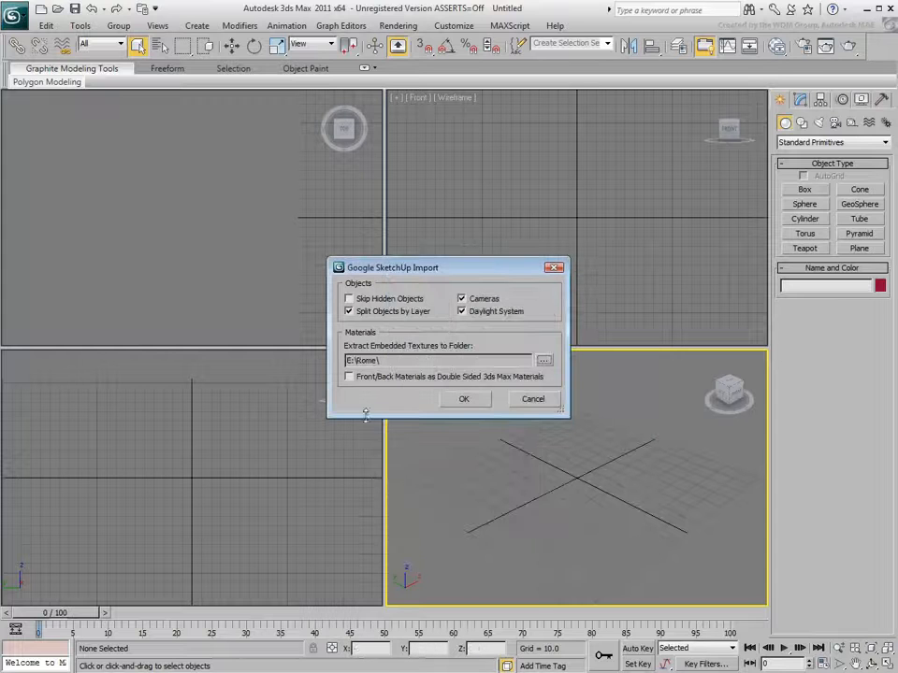
Step: Enable front/back materials as double-sided 3ds Max materials, run the import, and accept the mr Photographic Exposure Control at EV 15
left_click(349, 377)
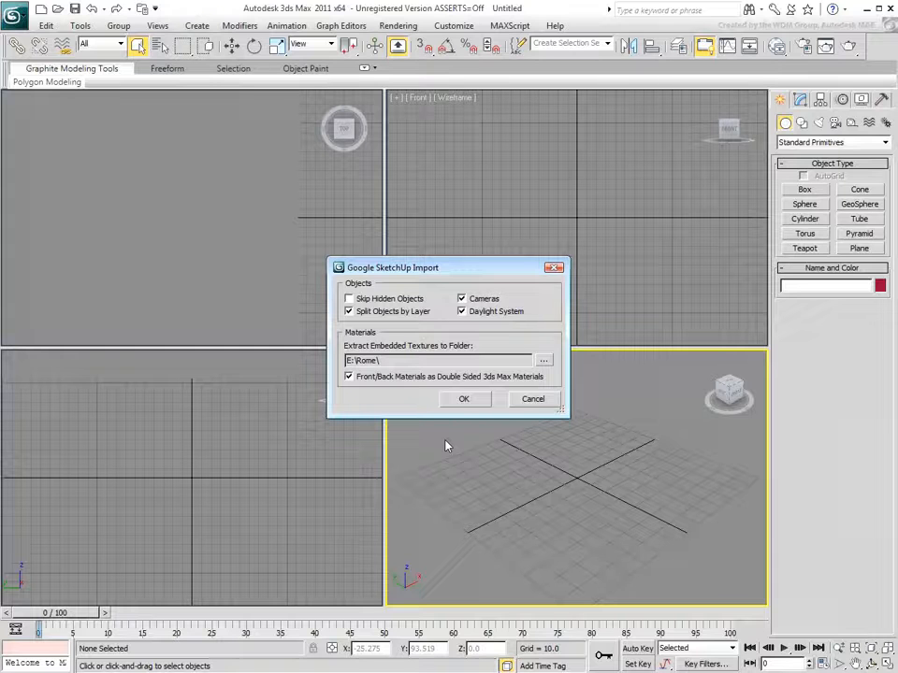
left_click(464, 400)
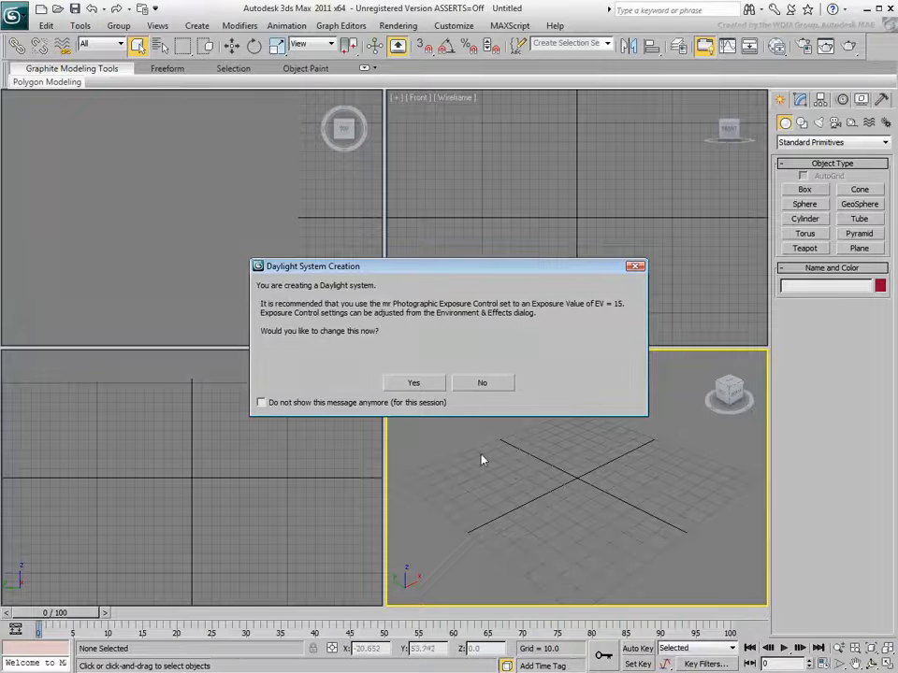
left_click(421, 383)
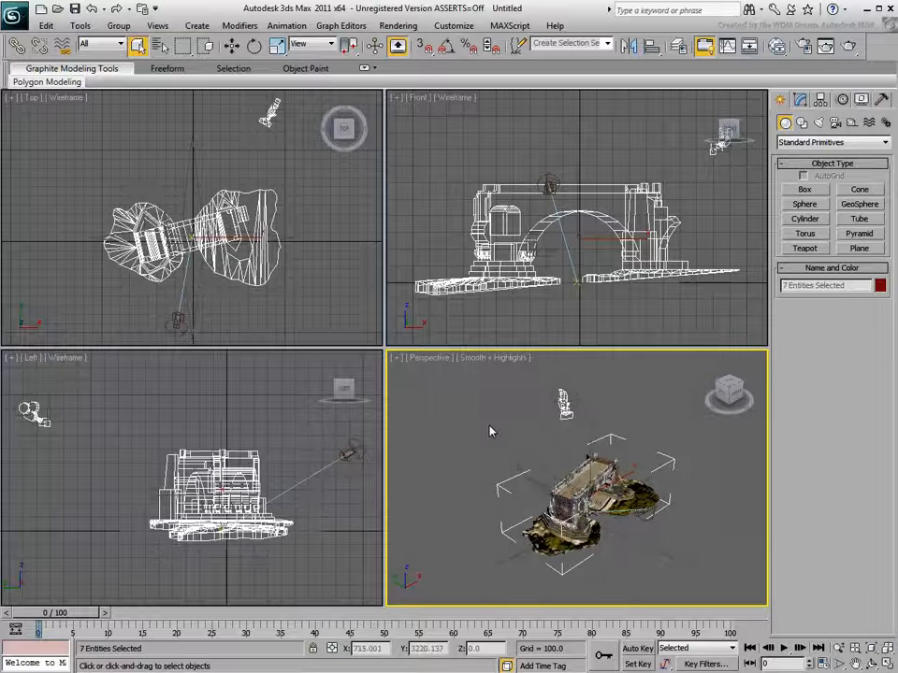
Step: Set the imported daylight system's sunlight to mr Sun and its skylight to mr Sky, adding the mr Physical Sky environment map automatically
left_click(526, 256)
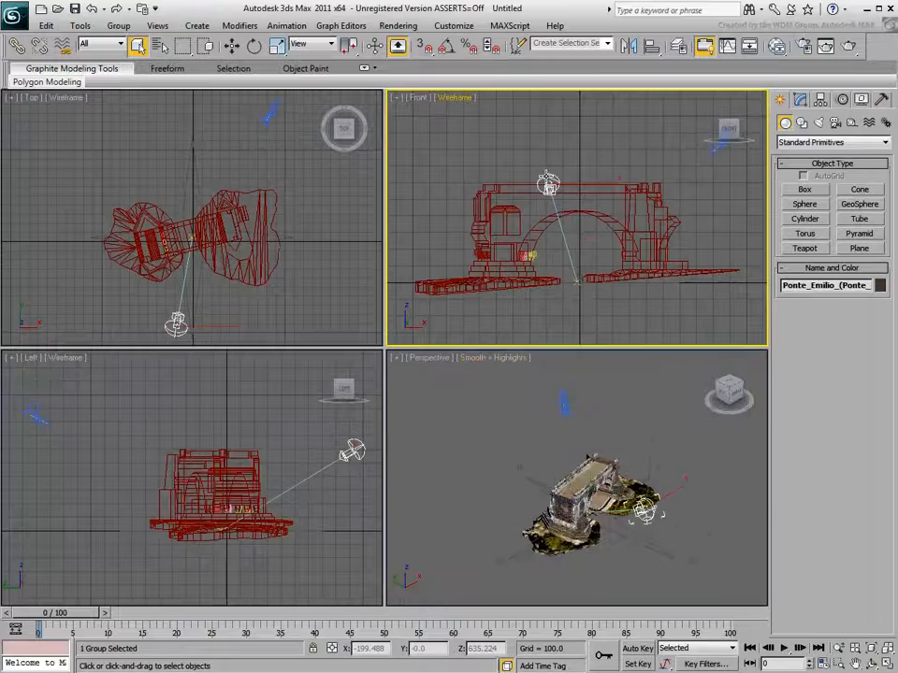
left_click(800, 99)
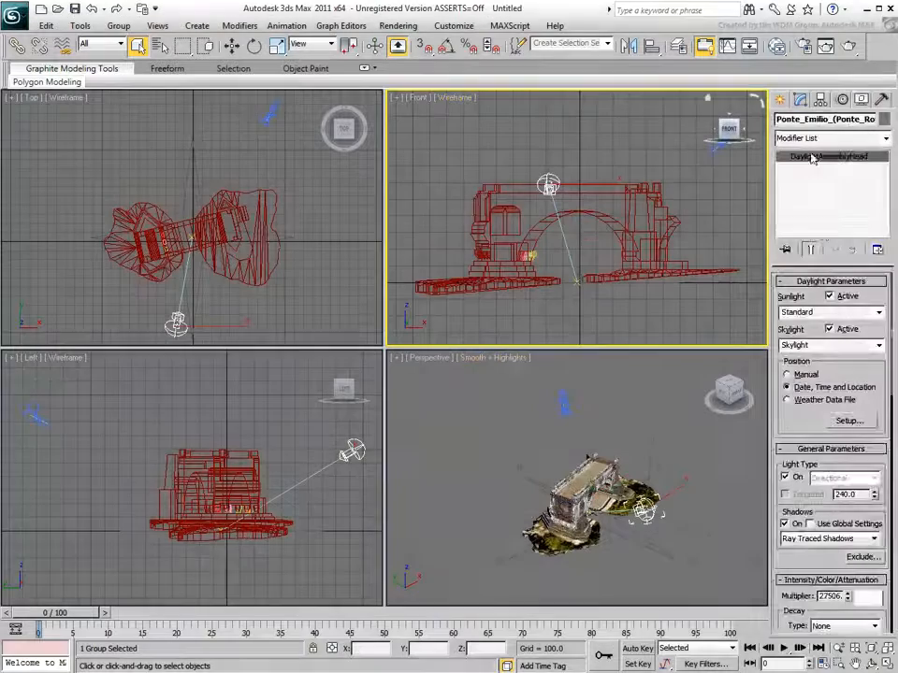
left_click(879, 314)
left_click(800, 344)
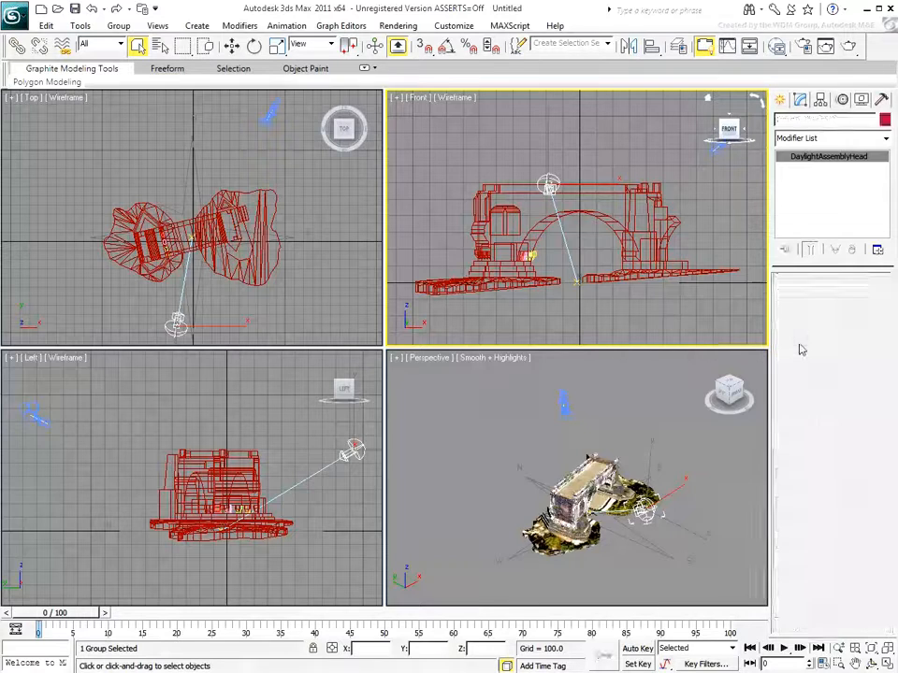
left_click(877, 345)
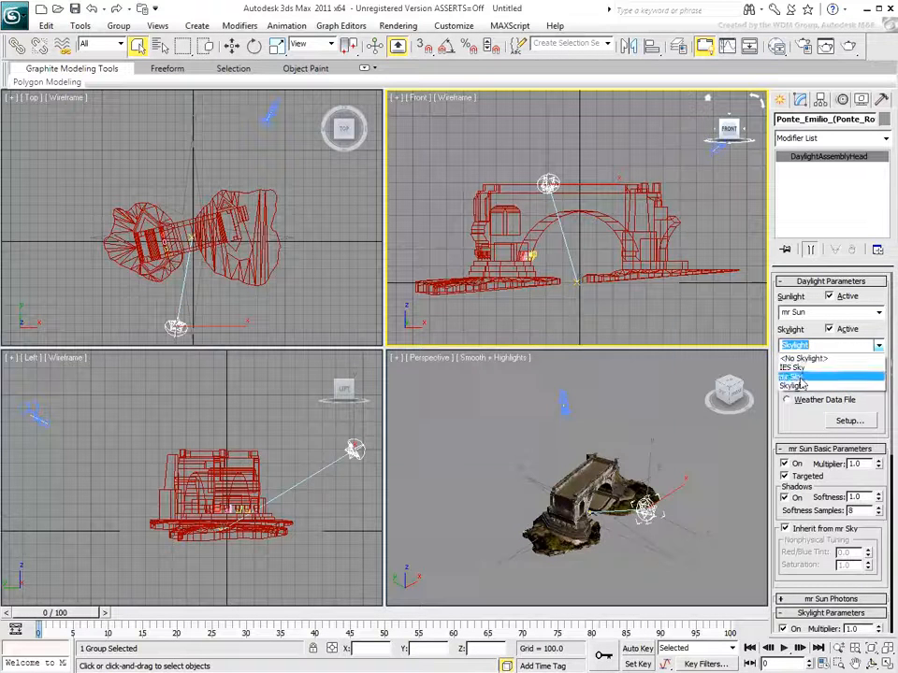
left_click(796, 378)
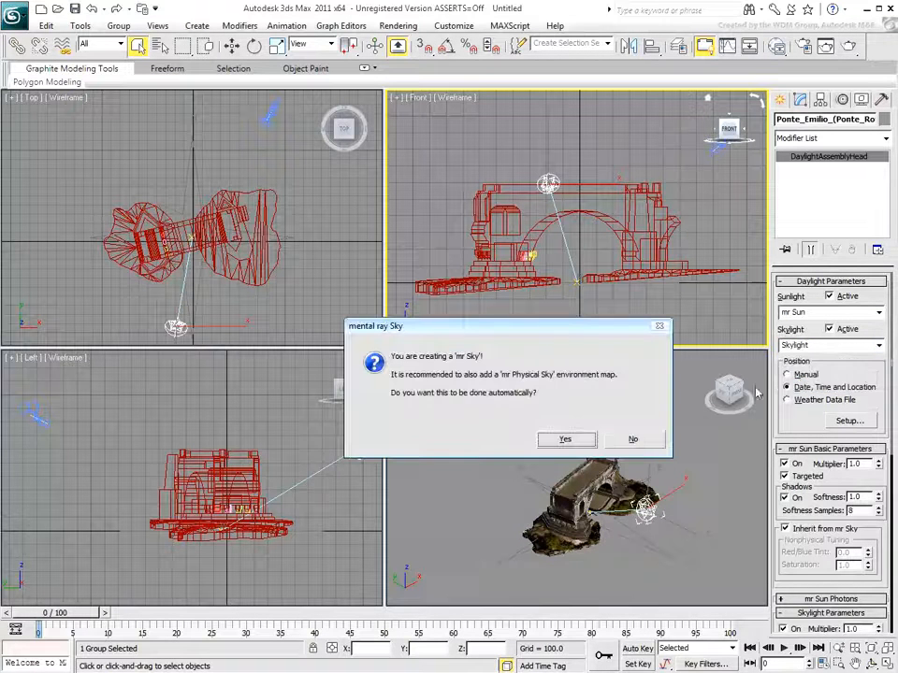
left_click(580, 443)
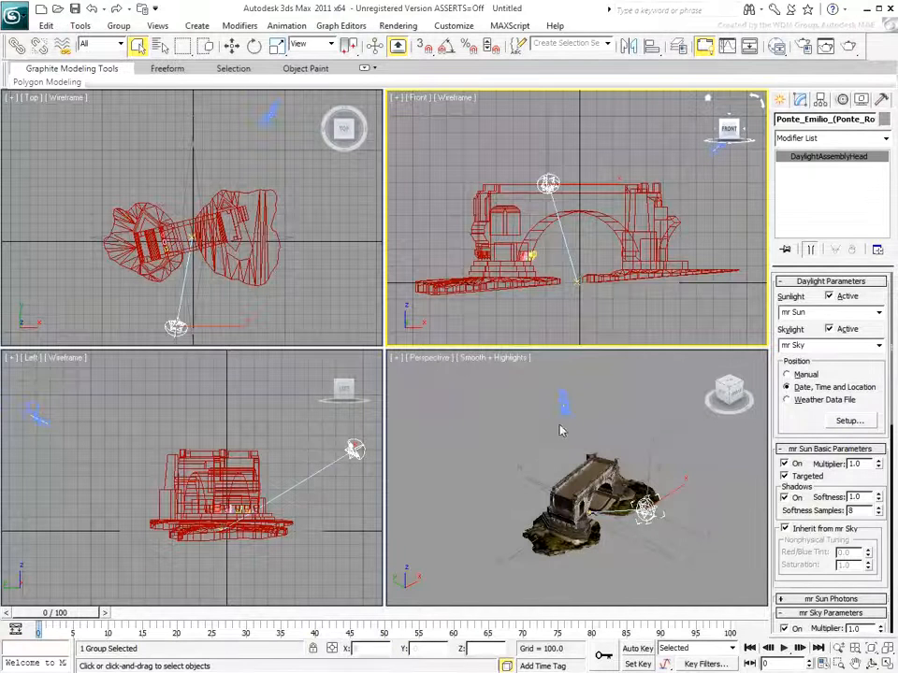
Step: Create a plane about 2715 long and 3027 wide beneath the bridge and give it a light turquoise object color
left_click(780, 100)
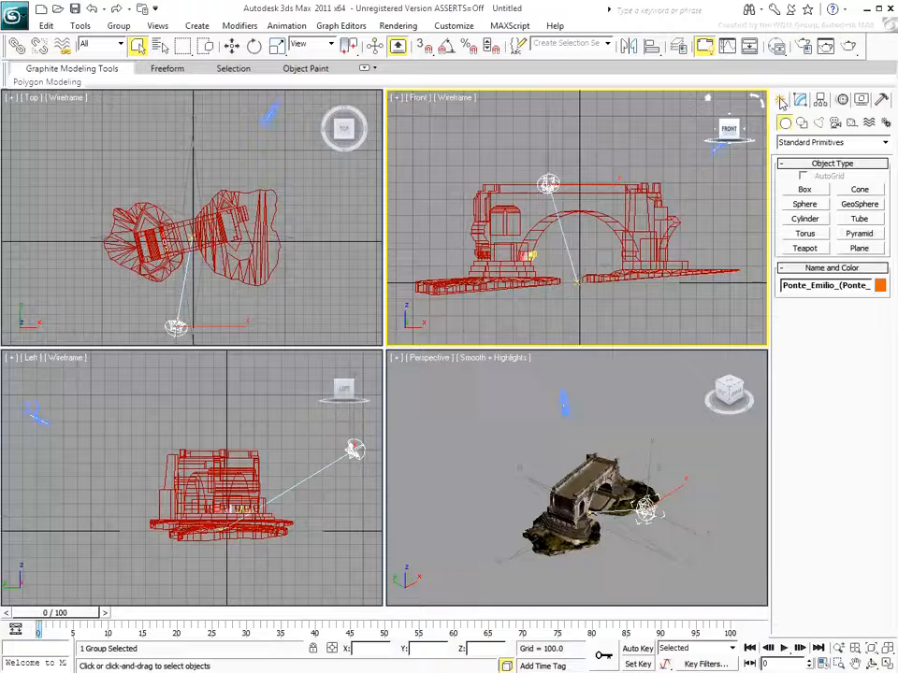
left_click(858, 248)
left_click_drag(739, 510, 421, 515)
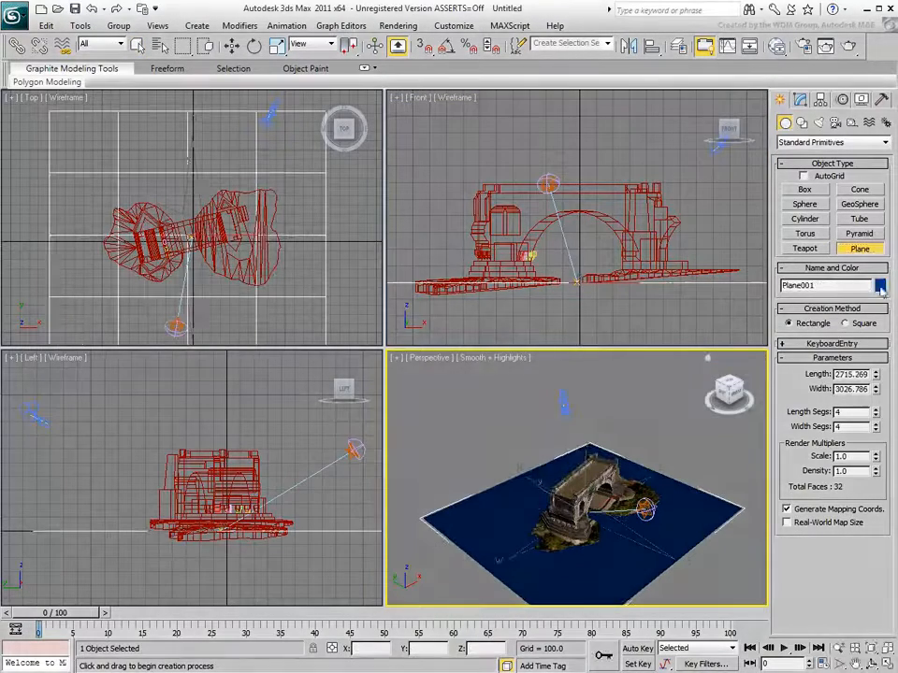
left_click(879, 285)
left_click(455, 285)
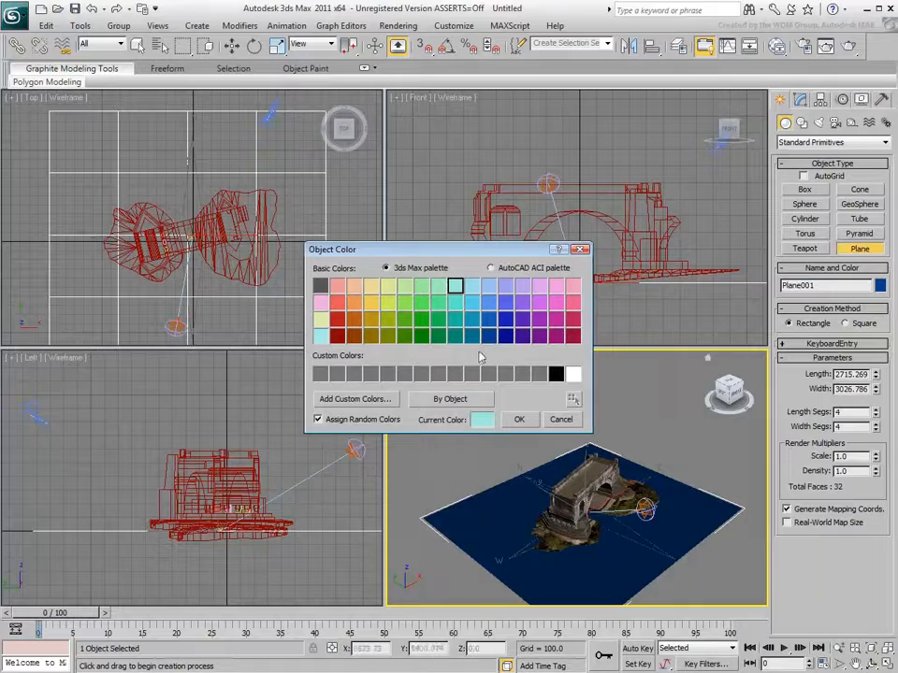
left_click(517, 420)
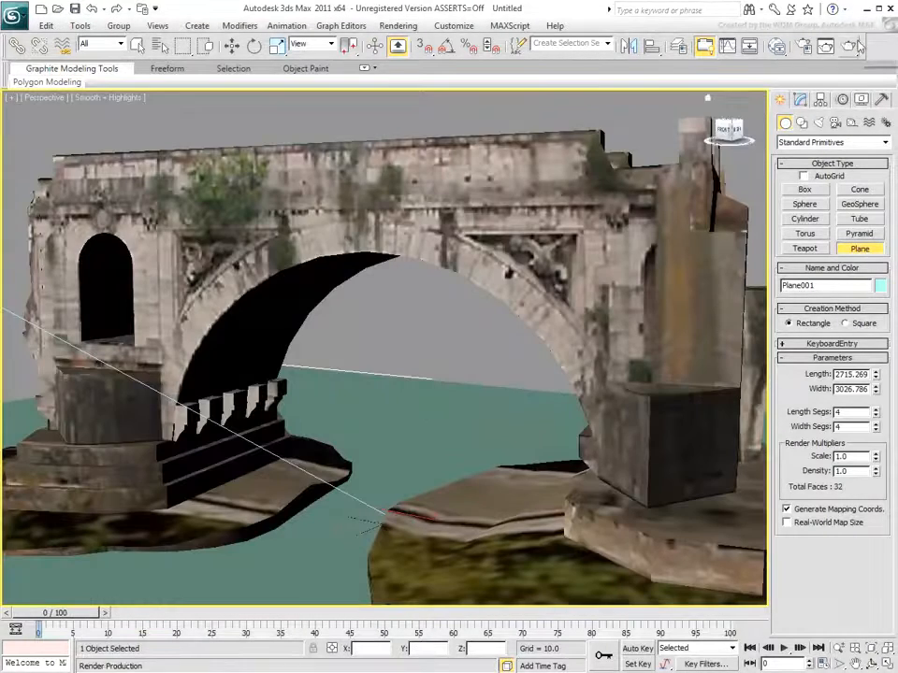
Step: Render the close-up Perspective view of the bridge and dismiss the rendered frame
key("shift+q")
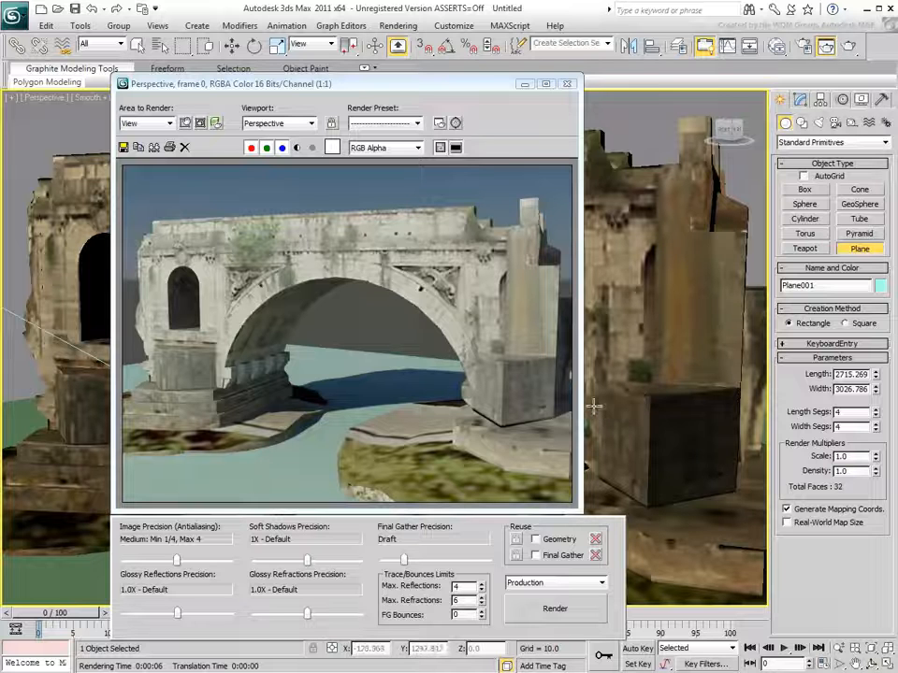
left_click(566, 83)
Step: Sample the bridge's Multi/Sub-Object material from the model into the Slate Material Editor and fit its whole node tree in view
left_click(776, 46)
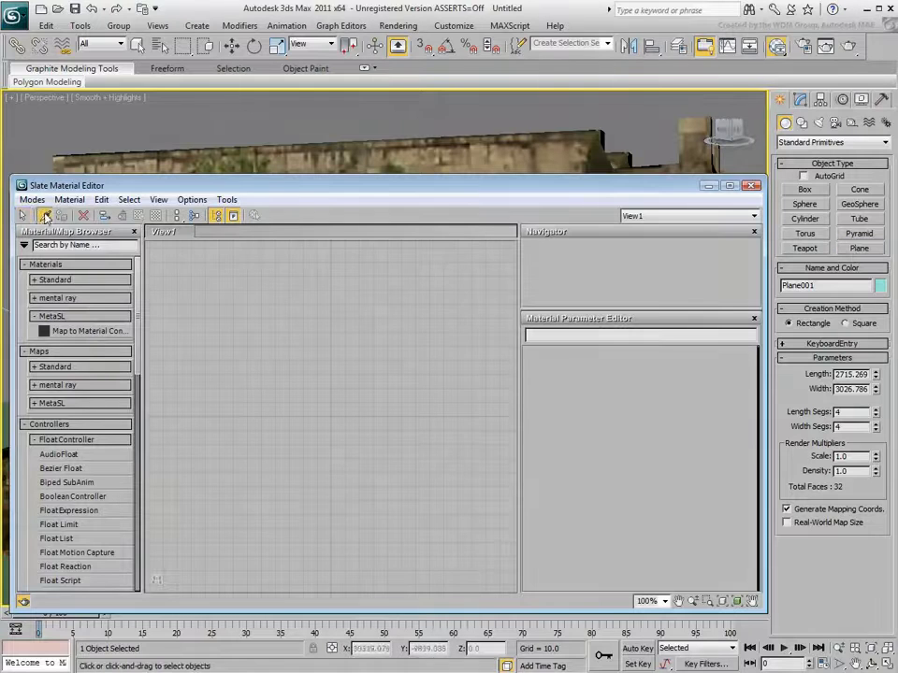
left_click(422, 152)
left_click(422, 153)
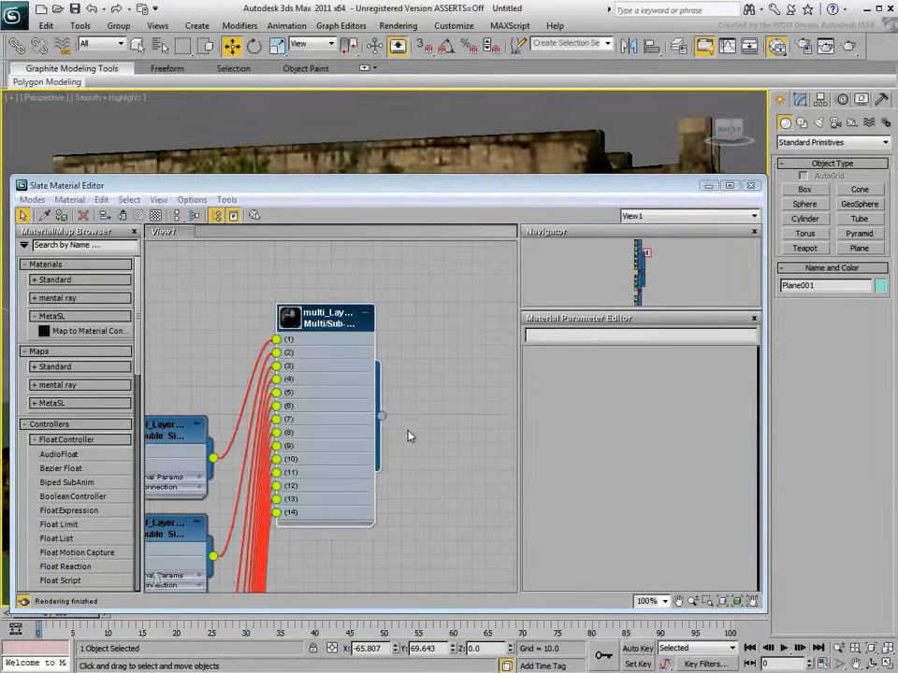
middle_click_drag(425, 403, 446, 402)
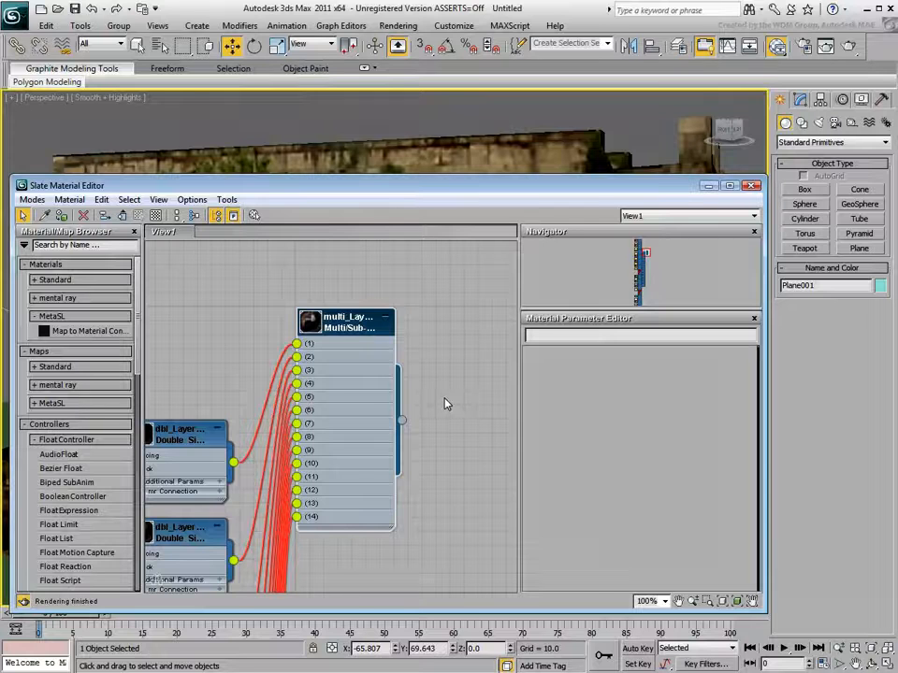
key("z")
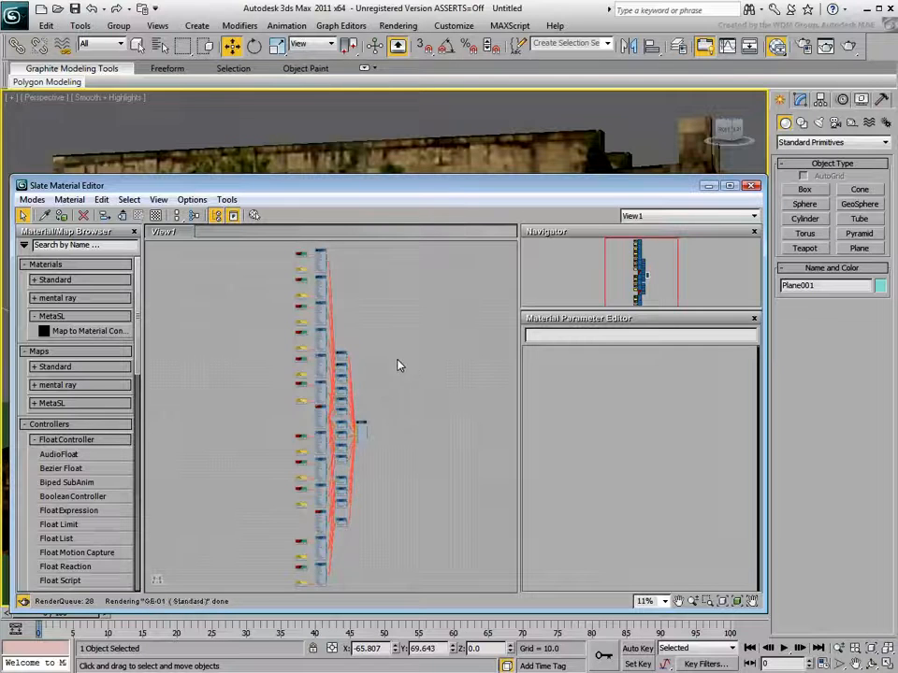
Step: Connect the diffuse bitmap of the Pilone-02 material to its Bump input as well
scroll(371, 315, "up", 3)
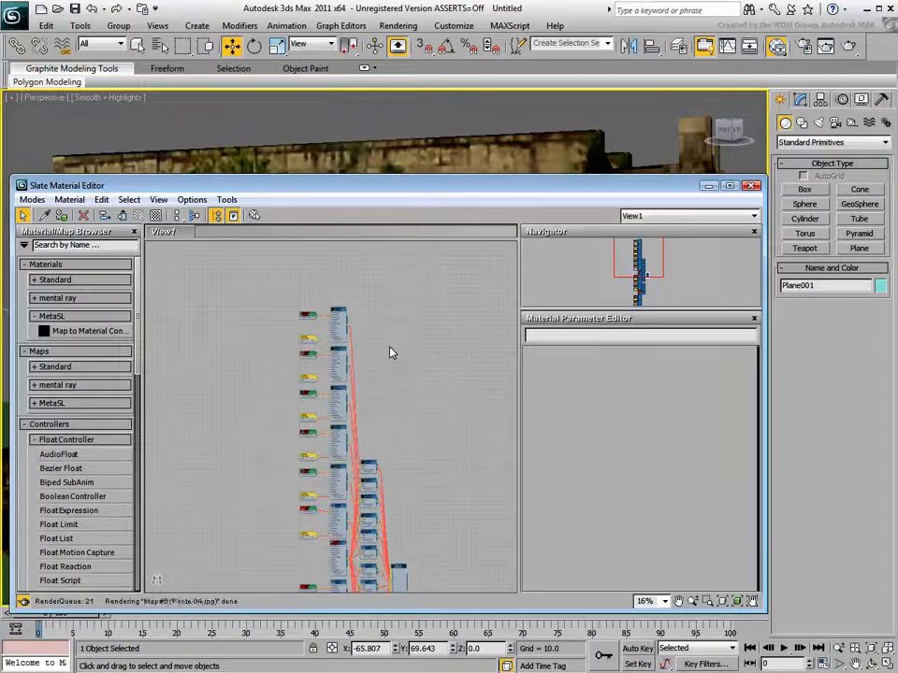
scroll(317, 335, "up", 8)
middle_click_drag(325, 318, 319, 361)
left_click_drag(309, 332, 356, 399)
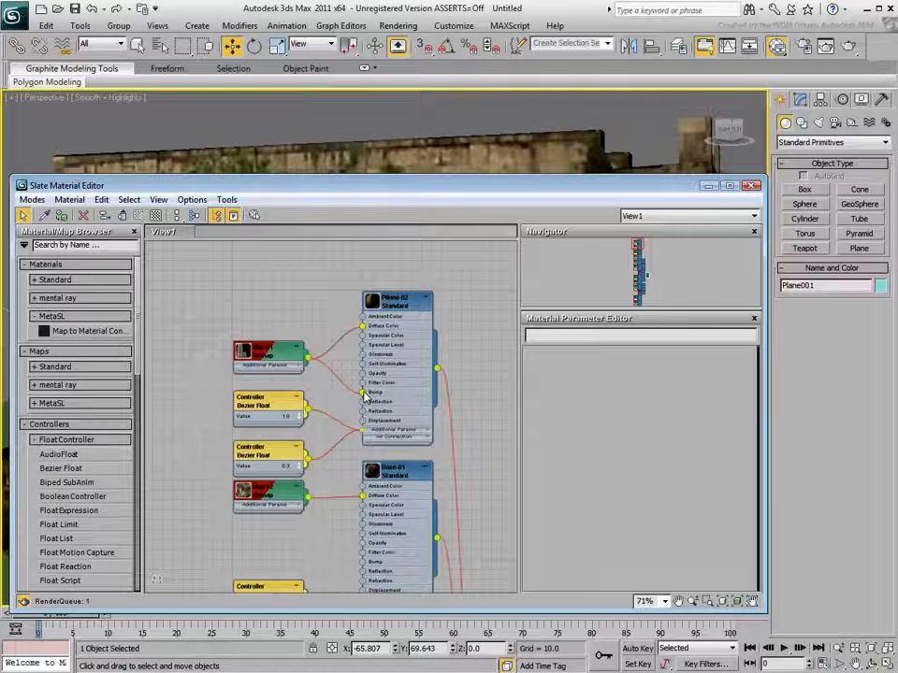
Step: Wire the diffuse bitmaps of the Base-01, GE-01 and Pilone-01 materials to their respective Bump inputs
middle_click_drag(310, 425, 306, 372)
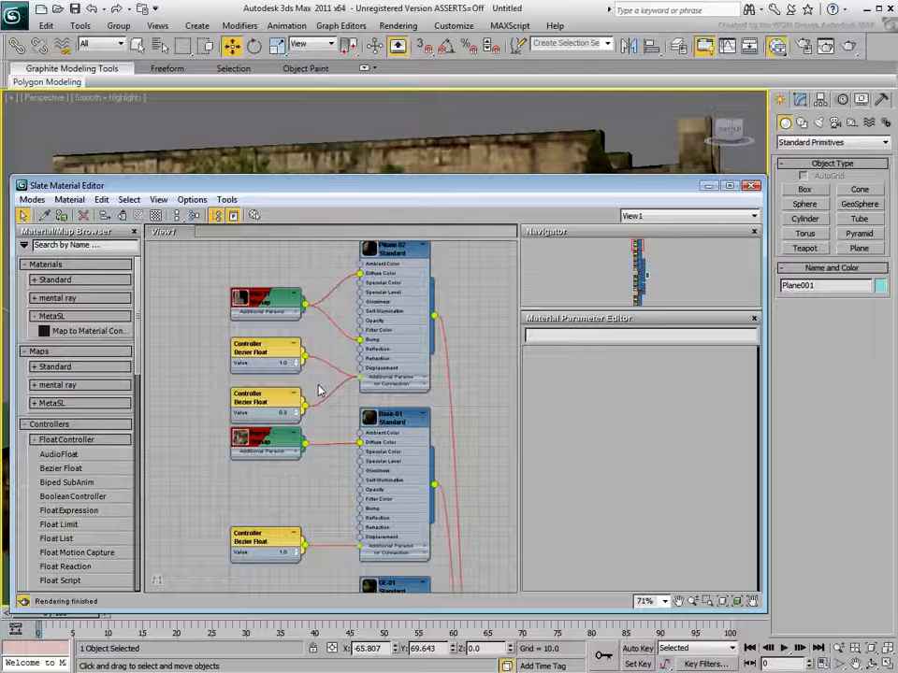
middle_click_drag(333, 456, 320, 371)
left_click_drag(294, 366, 346, 432)
middle_click_drag(323, 535, 315, 371)
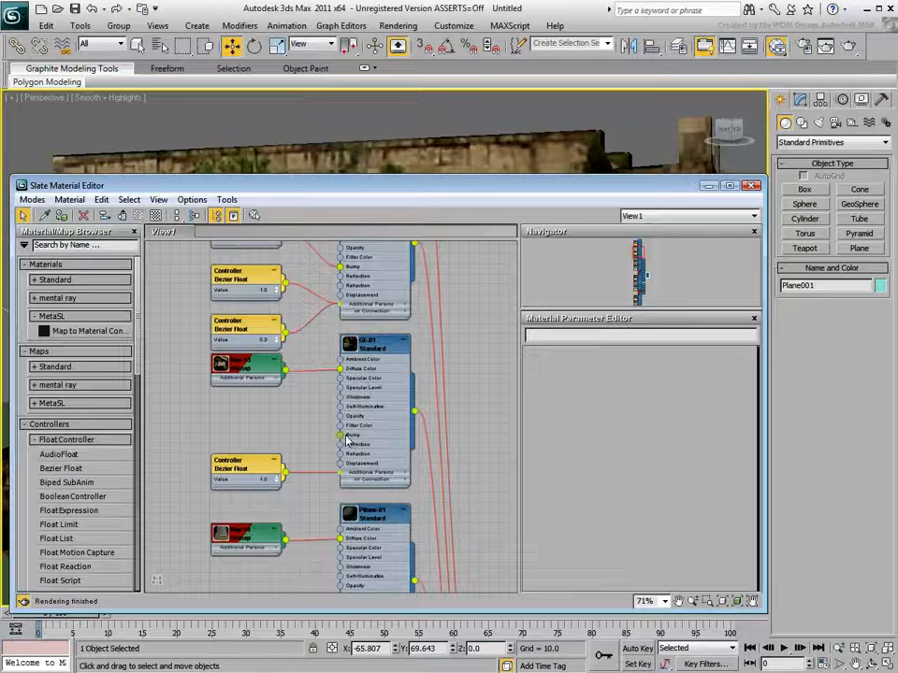
left_click_drag(340, 436, 340, 434)
middle_click_drag(325, 517, 324, 337)
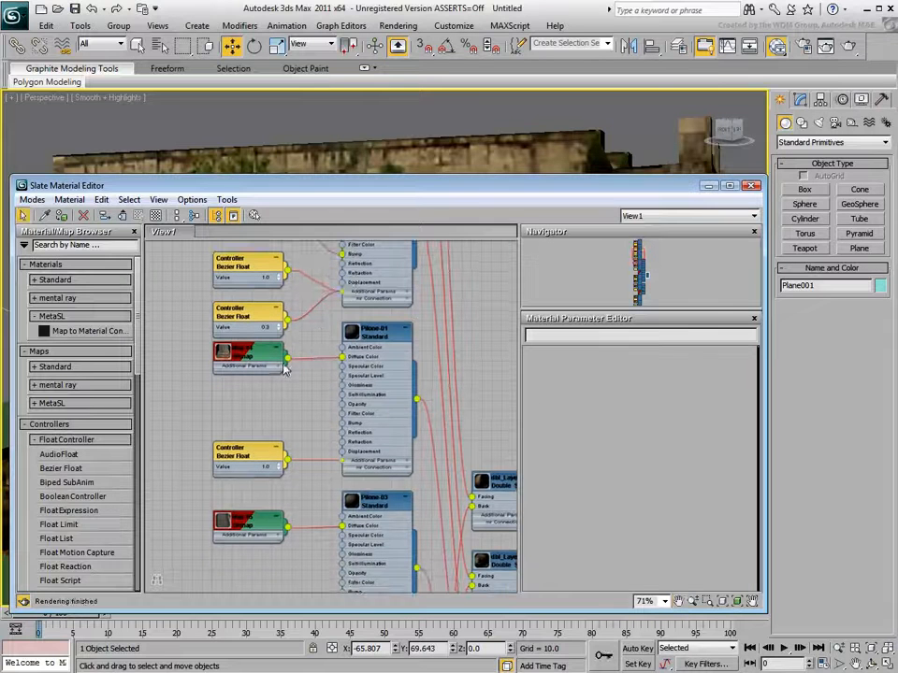
left_click_drag(288, 359, 345, 424)
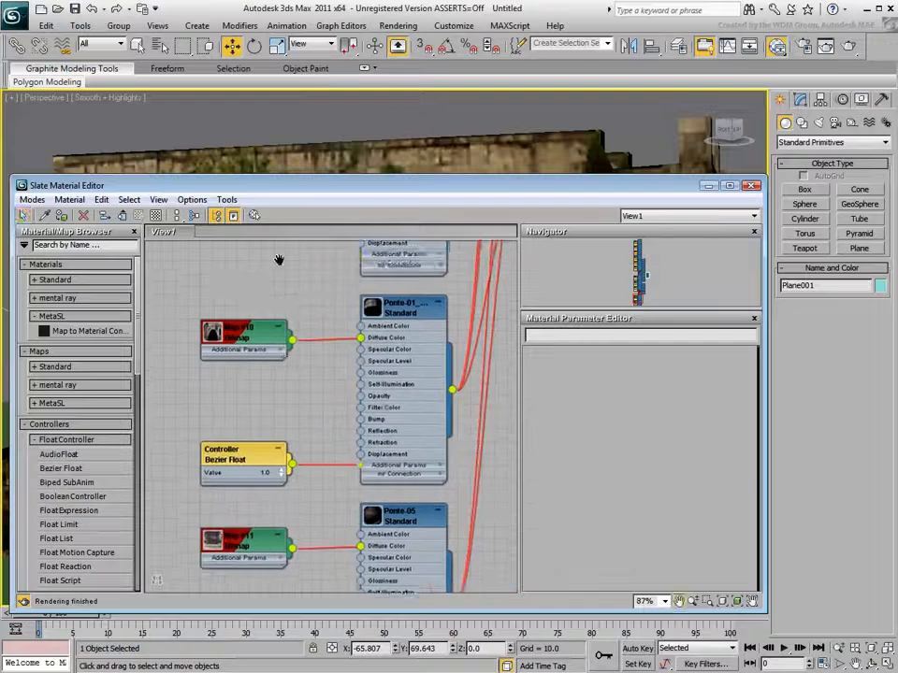
Step: Wire the Map #10 and Map #11 bitmaps to the Bump inputs of their Ponte-01 and Ponte-05 materials
middle_click_drag(277, 259, 274, 237)
left_click_drag(290, 322, 356, 397)
middle_click_drag(291, 425, 277, 319)
left_click_drag(284, 361, 353, 431)
middle_click_drag(306, 327, 305, 407)
key("z")
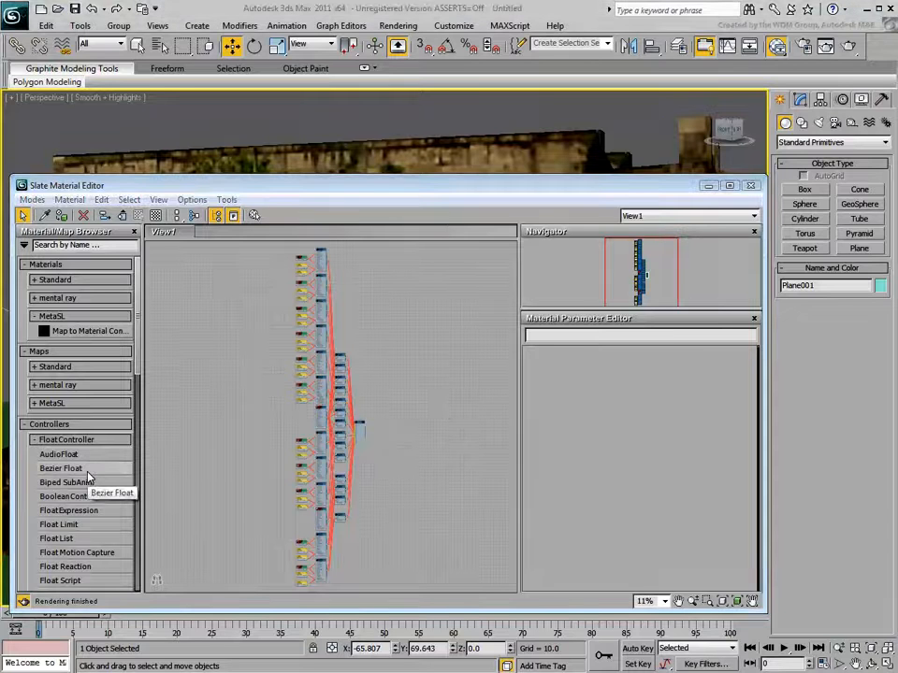
Step: Add a Bezier Float controller node and place it beside the Pilone-02 material's bitmap
left_click_drag(267, 292, 264, 264)
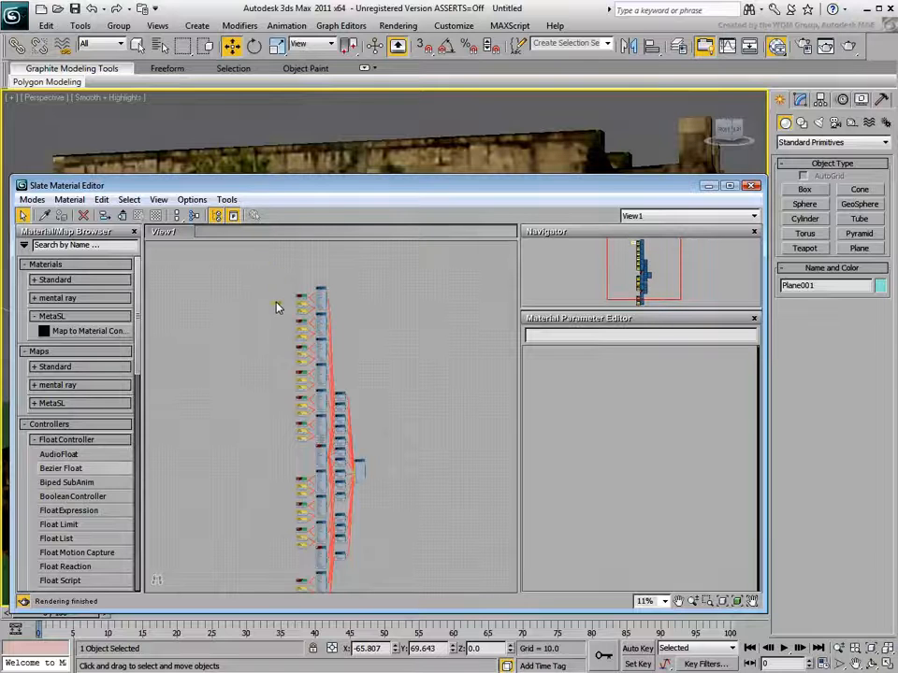
scroll(284, 304, "up", 5)
scroll(284, 304, "up", 2)
middle_click_drag(321, 281, 286, 380)
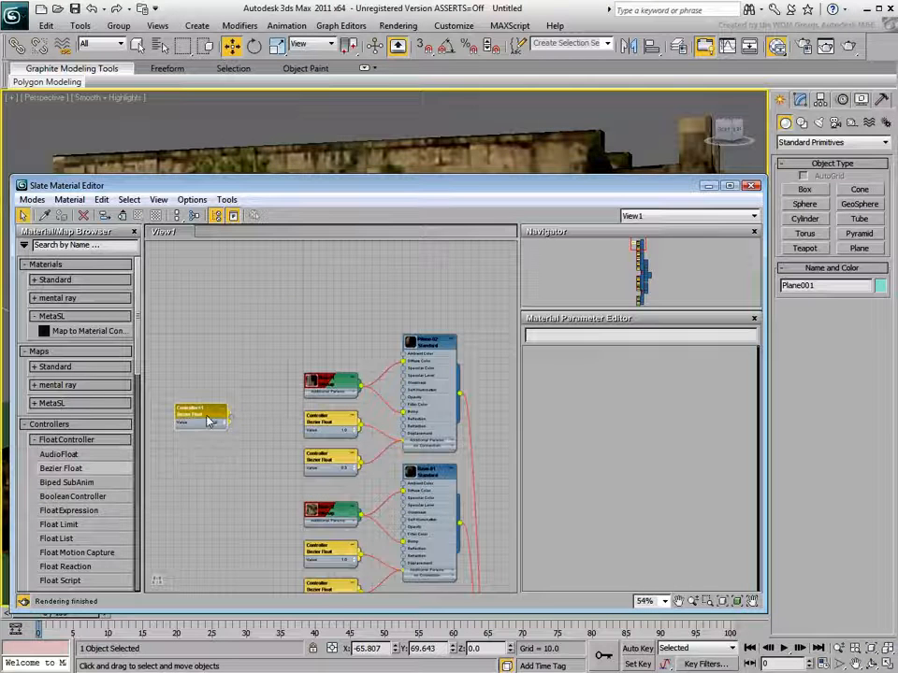
left_click_drag(209, 422, 250, 388)
scroll(269, 412, "up", 3)
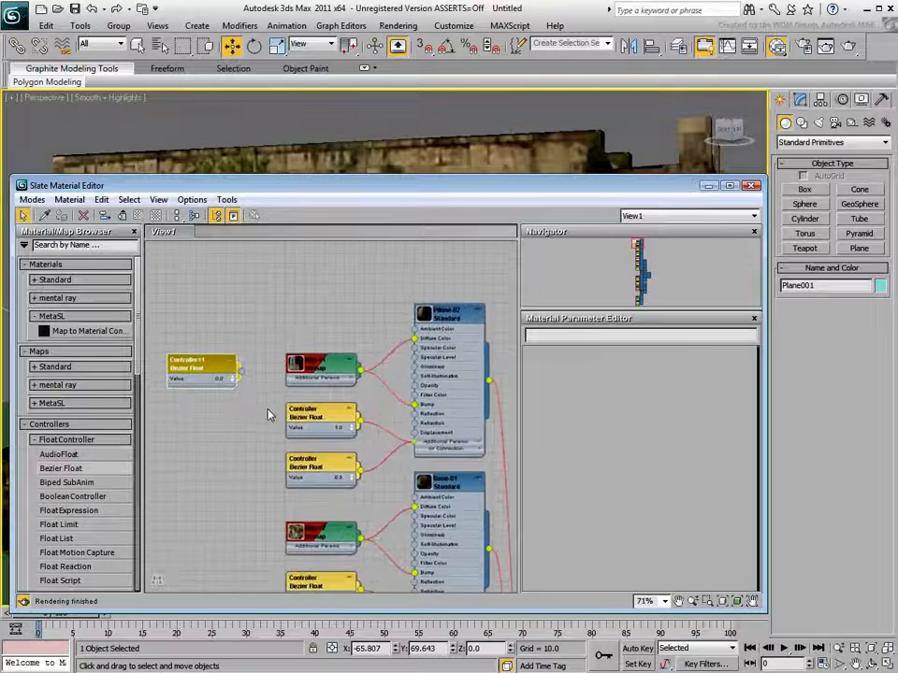
Step: Connect the new Bezier Float controller to Pilone-02's Bump Amount and move the disconnected 0.3 controller aside
left_click(435, 450)
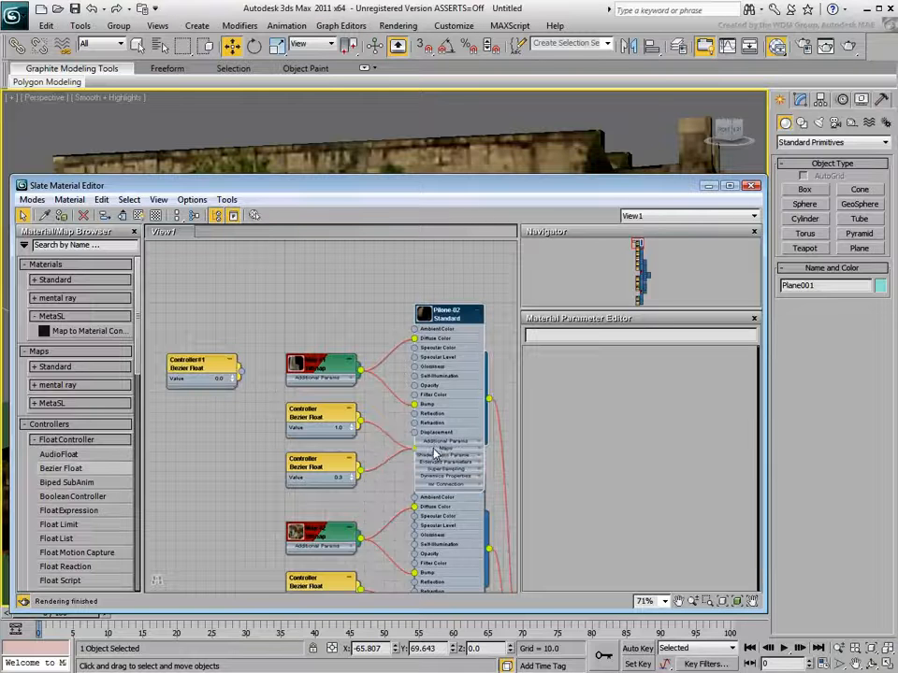
left_click(435, 450)
left_click_drag(240, 375, 415, 466)
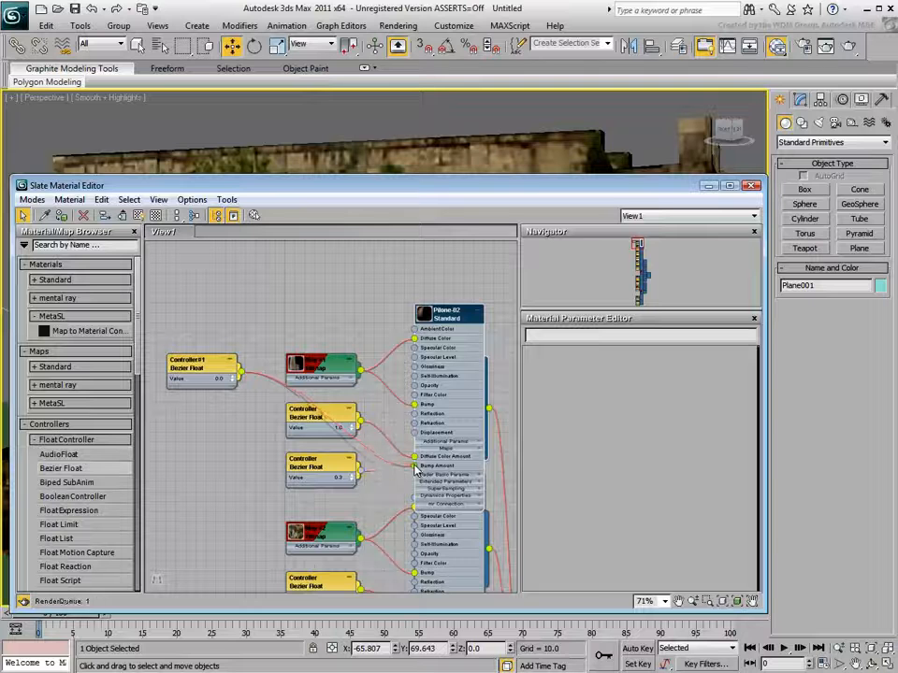
left_click_drag(308, 463, 209, 450)
Step: Connect the shared Bezier Float controller to Base-01's Bump Amount and move that material's disconnected 0.3 controller aside
middle_click_drag(268, 419, 279, 326)
left_click_drag(227, 267, 208, 459)
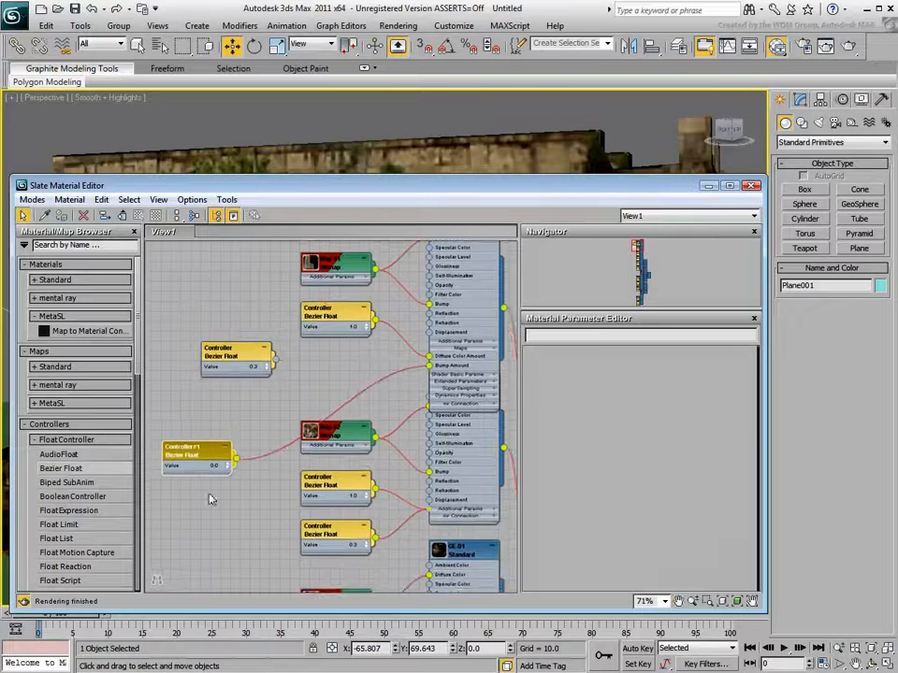
left_click(454, 509)
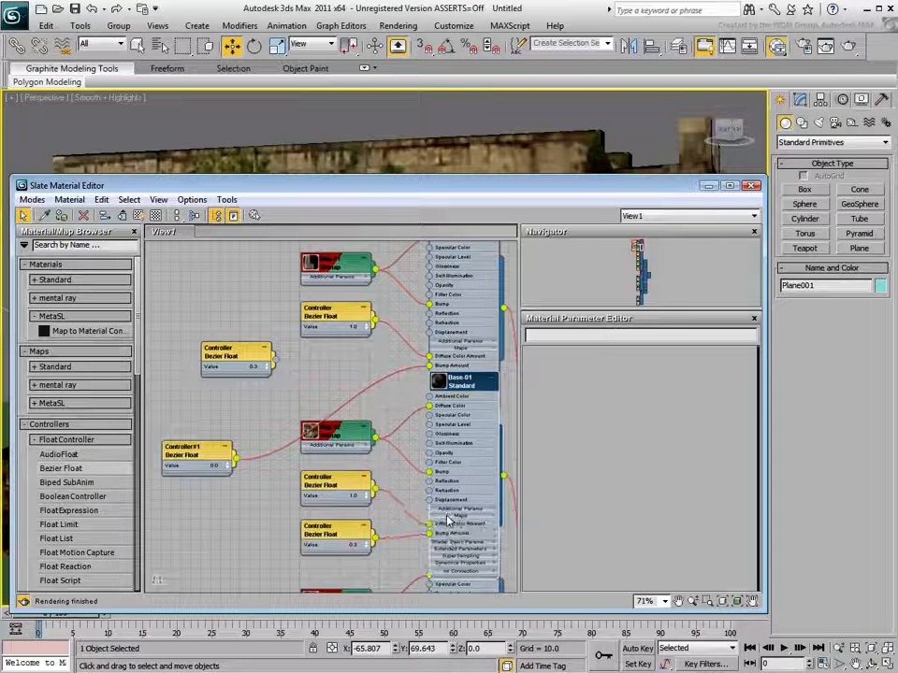
left_click_drag(236, 466, 430, 533)
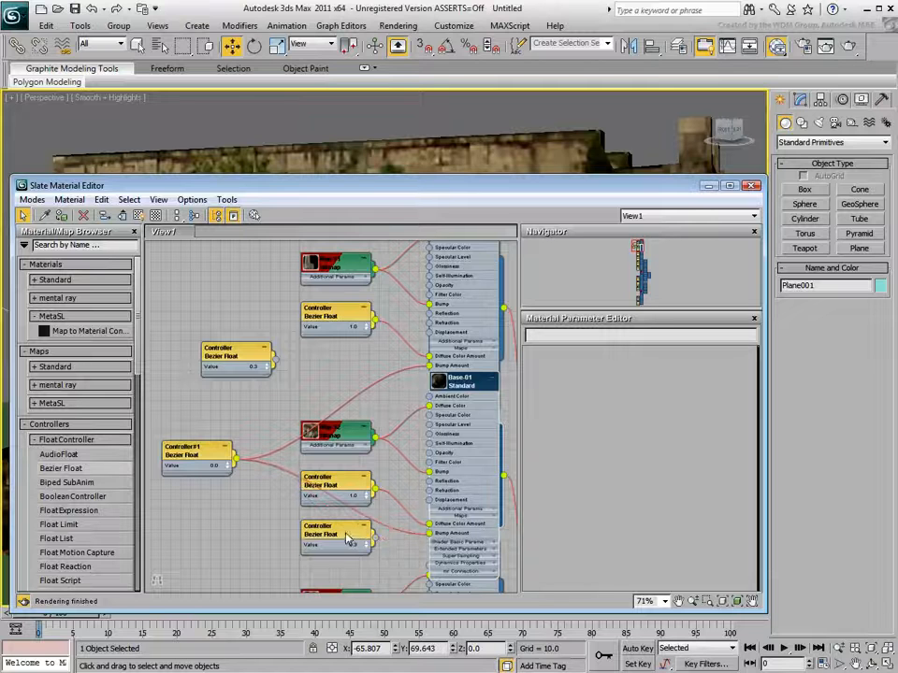
left_click_drag(322, 530, 213, 530)
Step: Connect the shared Bezier Float controller to GE-01's Bump Amount and move that material's disconnected 0.3 controller aside
middle_click_drag(295, 519, 331, 347)
left_click_drag(244, 282, 224, 504)
left_click(481, 507)
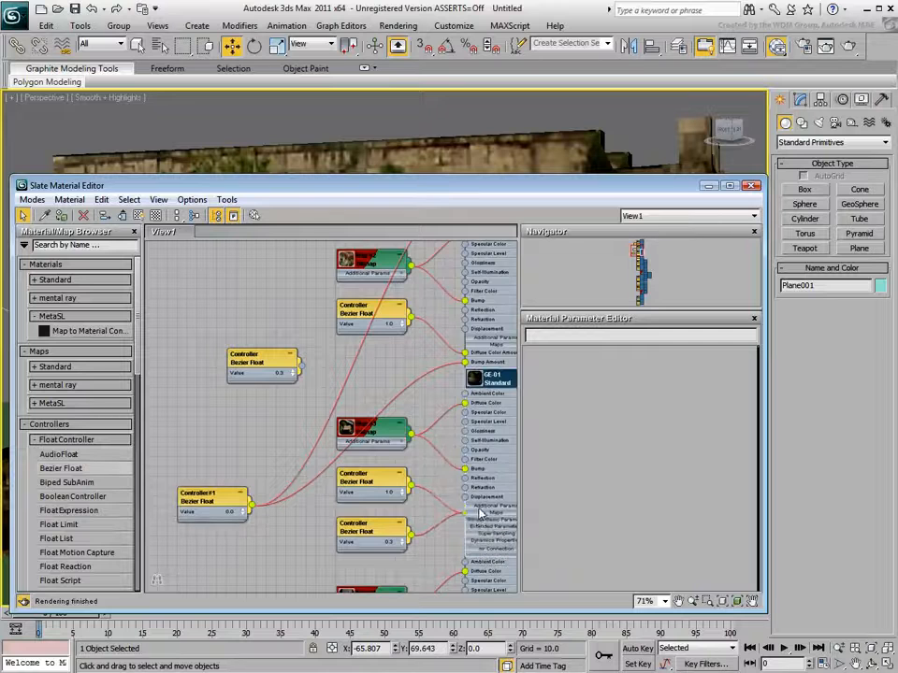
left_click(475, 513)
left_click_drag(252, 510, 463, 533)
left_click_drag(375, 534, 265, 556)
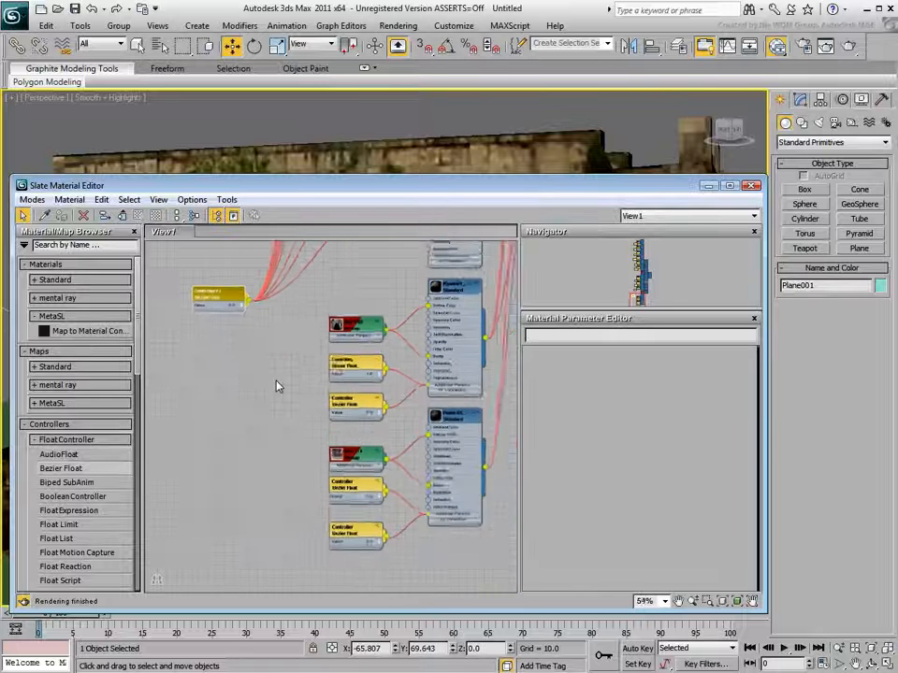
Step: Connect the shared Bezier Float controller to Ponte-01's Bump Amount and move that material's disconnected 0.3 controller aside
scroll(277, 385, "up", 1)
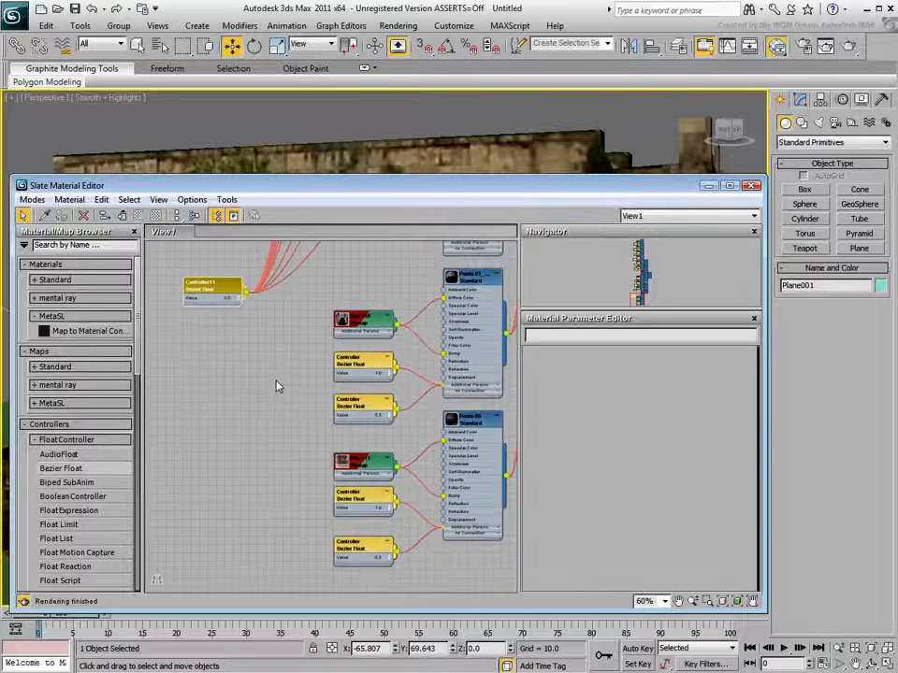
left_click_drag(213, 291, 226, 417)
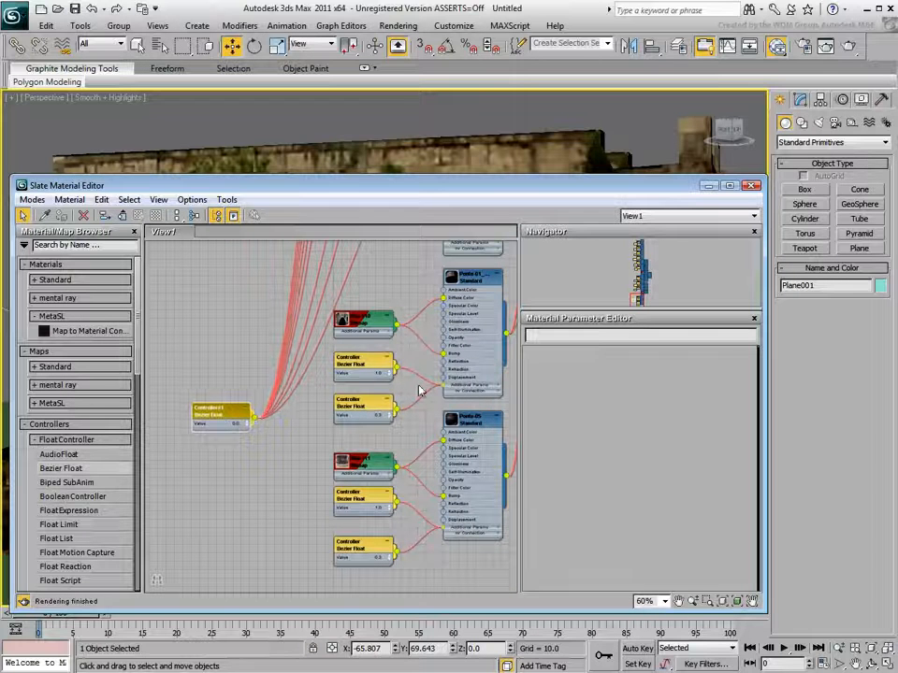
left_click(460, 391)
left_click(458, 391)
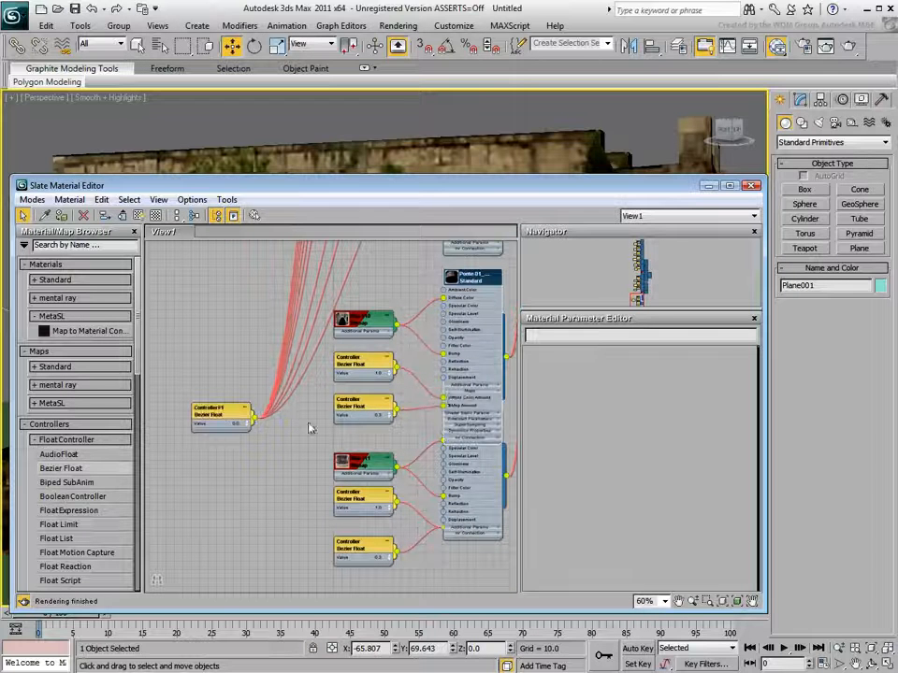
left_click_drag(254, 423, 443, 400)
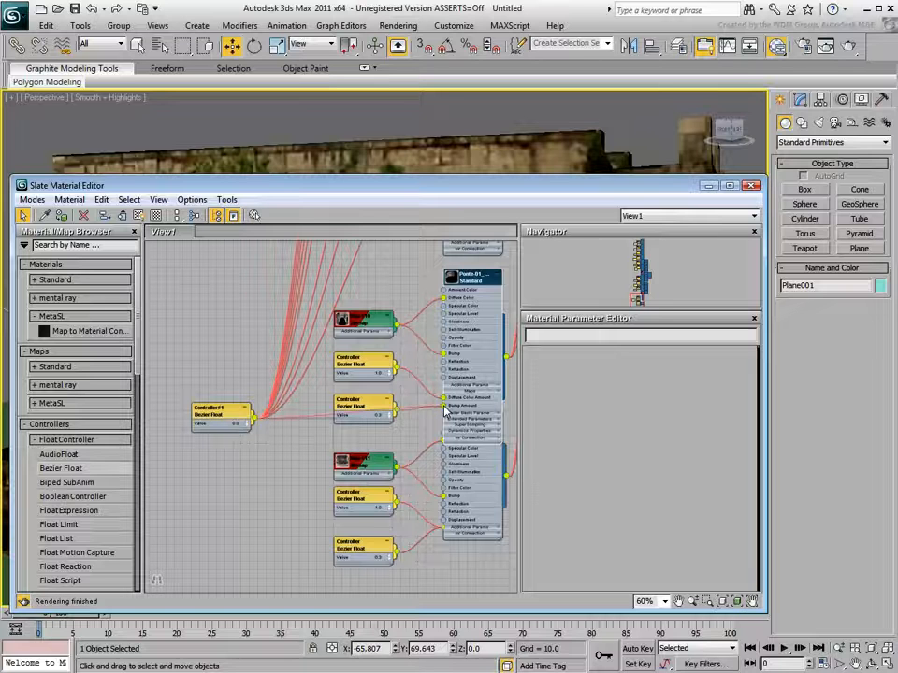
left_click_drag(370, 409, 270, 466)
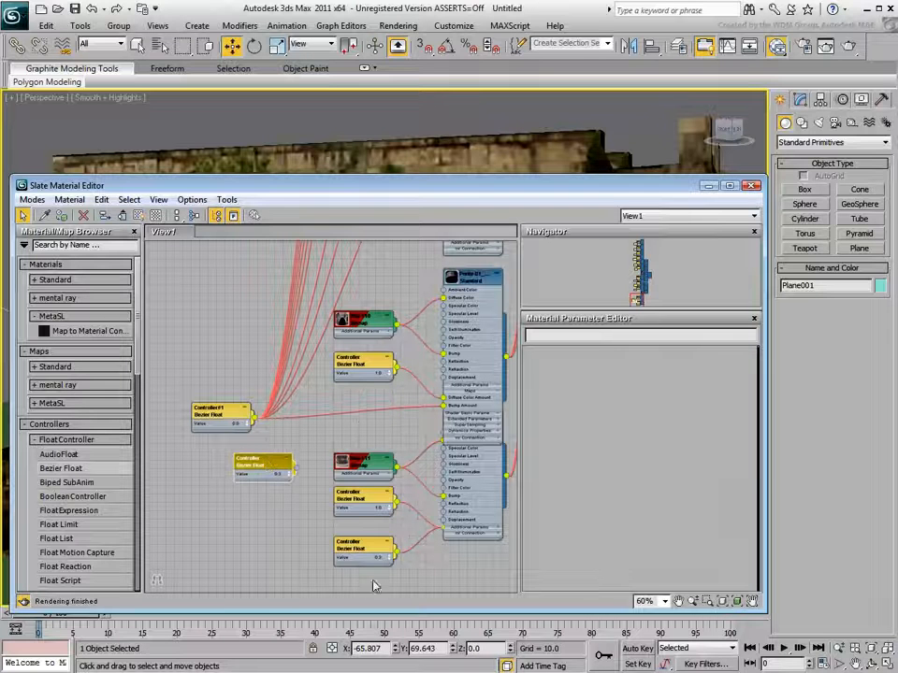
Step: Connect the shared Bezier Float controller to Ponte-05's Bump Amount and move that material's disconnected 0.3 controller aside
left_click(460, 535)
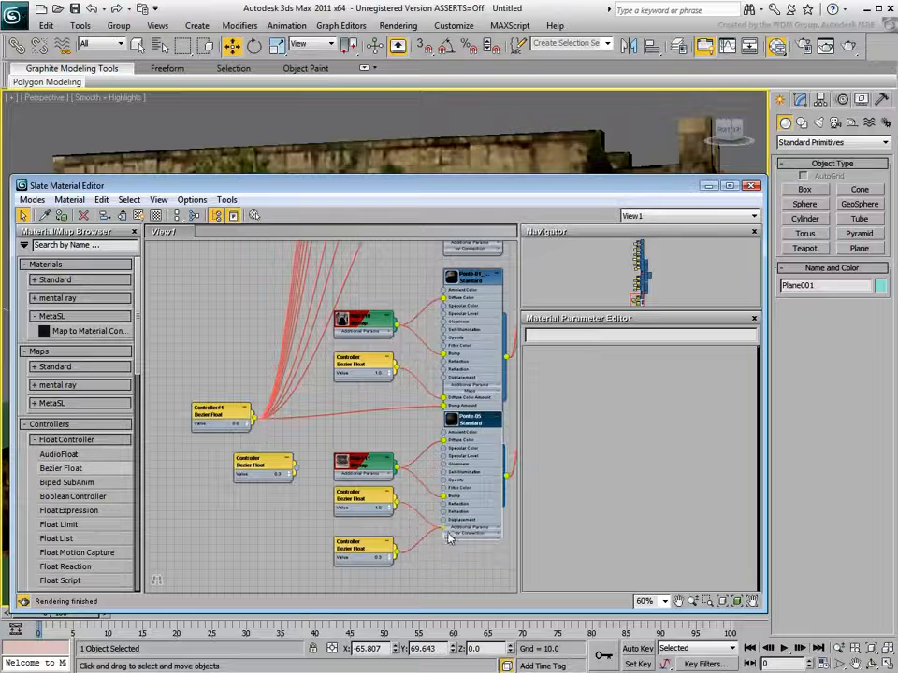
left_click(455, 528)
left_click(457, 534)
left_click_drag(257, 423, 444, 539)
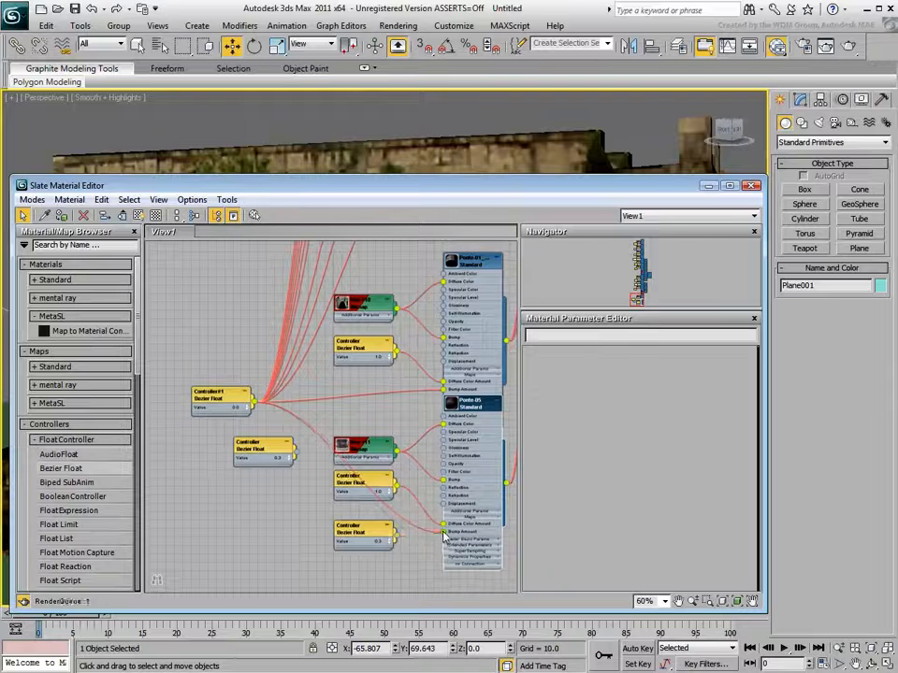
left_click_drag(350, 527, 267, 526)
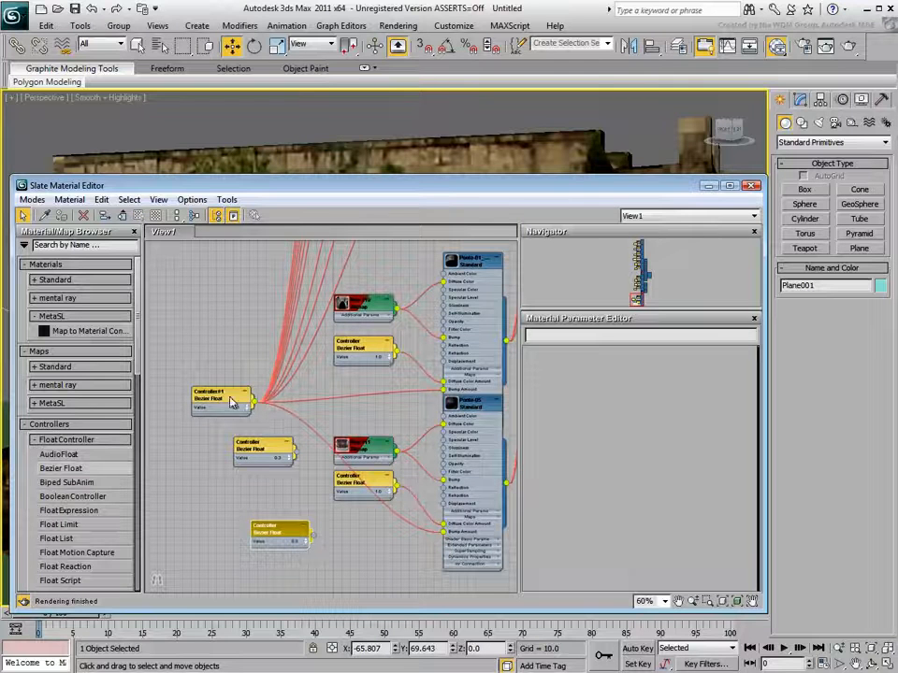
Step: Auto-arrange all nodes in the view and move the shared Bezier Float controller well clear of the bitmap column
scroll(245, 355, "down", 5)
scroll(242, 347, "up", 2)
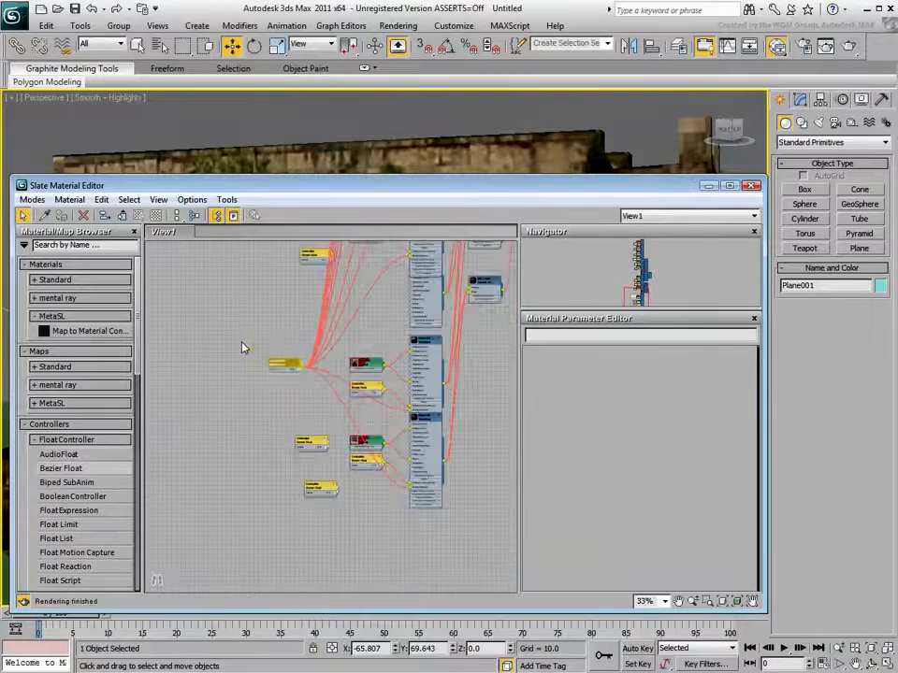
left_click_drag(291, 366, 193, 295)
middle_click_drag(192, 294, 230, 450)
scroll(231, 445, "down", 2)
key("l")
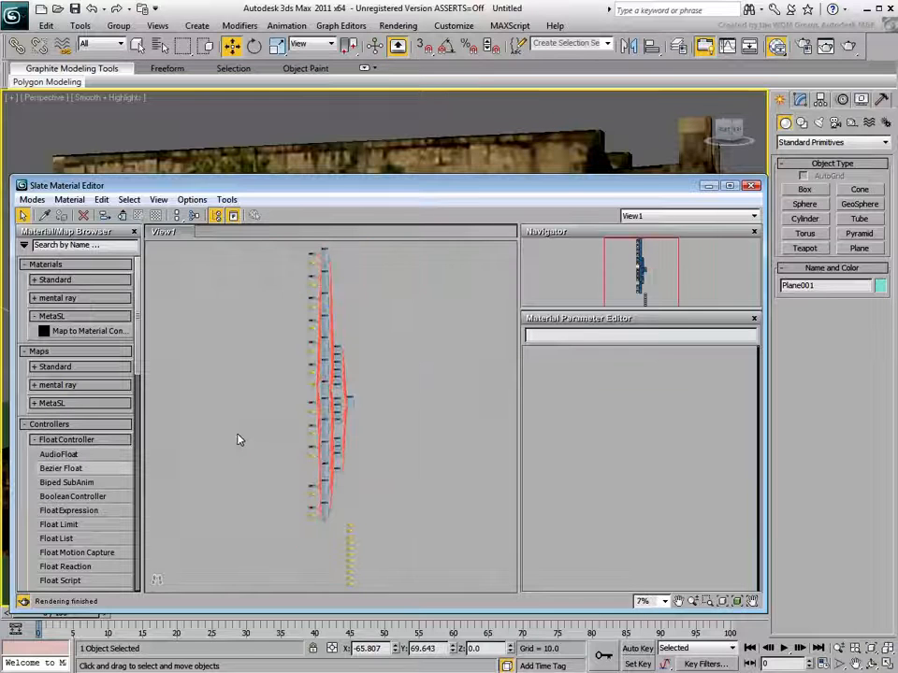
scroll(295, 381, "up", 6)
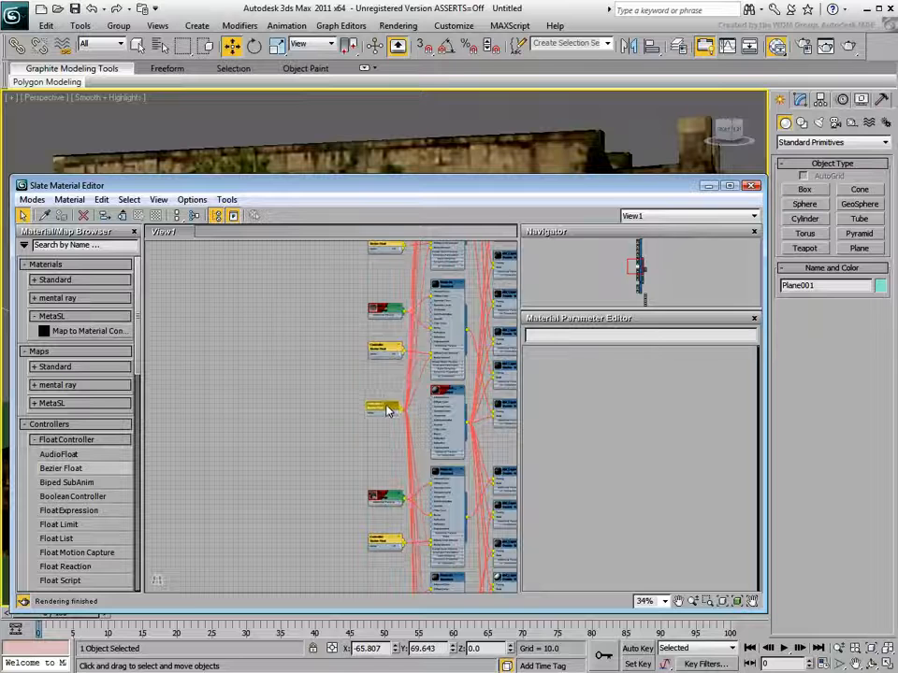
left_click_drag(391, 408, 177, 407)
Step: Select the column of disconnected Bezier Float controllers below the material tree and delete them
scroll(237, 410, "down", 7)
middle_click_drag(236, 412, 347, 313)
scroll(302, 391, "up", 3)
left_click_drag(414, 436, 369, 570)
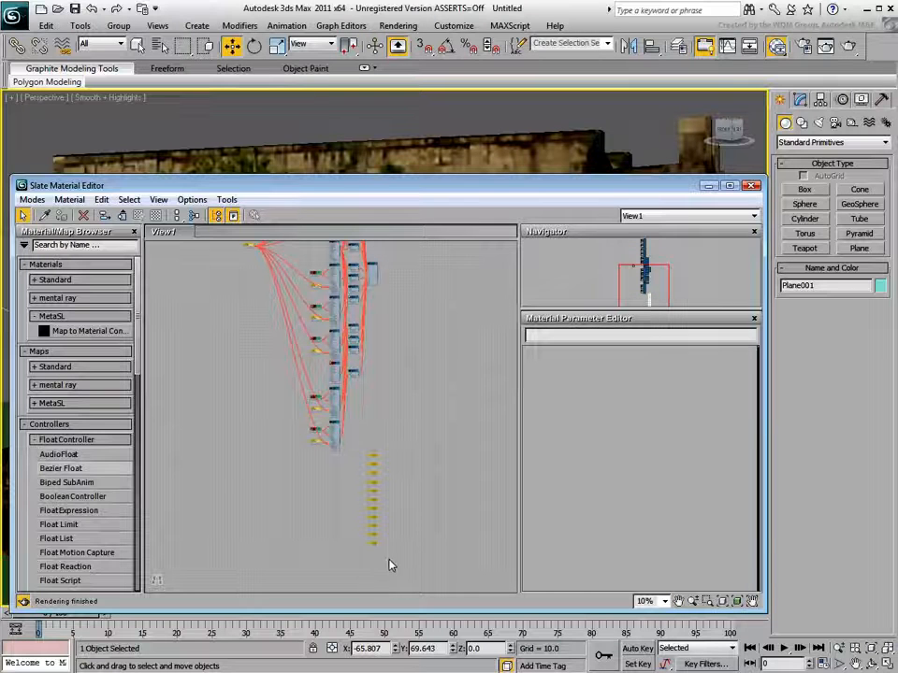
key("l")
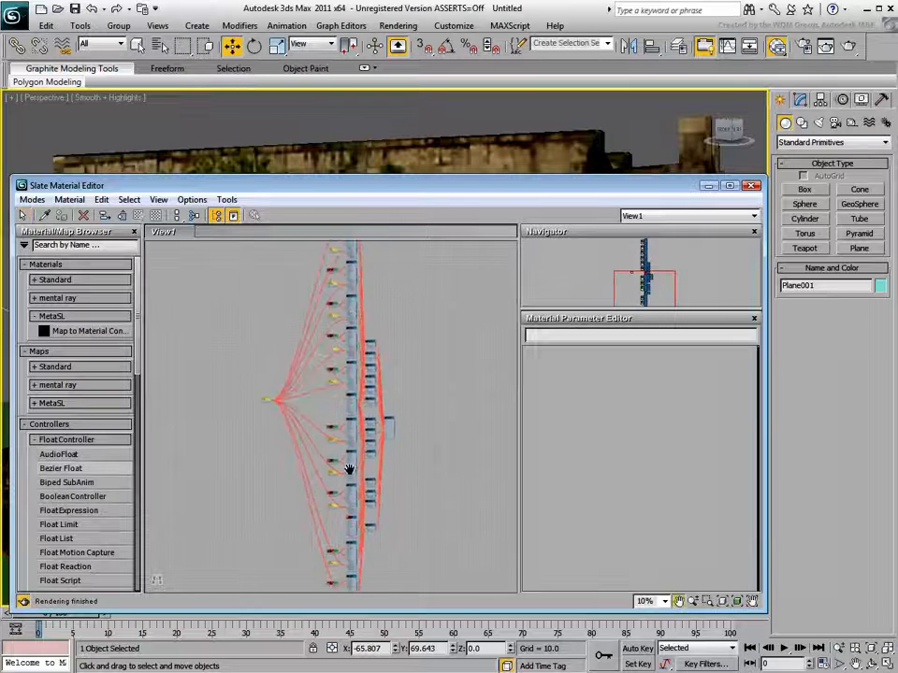
Step: Set the shared Bezier Float controller's value to 10.0 and test-render the Perspective view
scroll(227, 427, "up", 9)
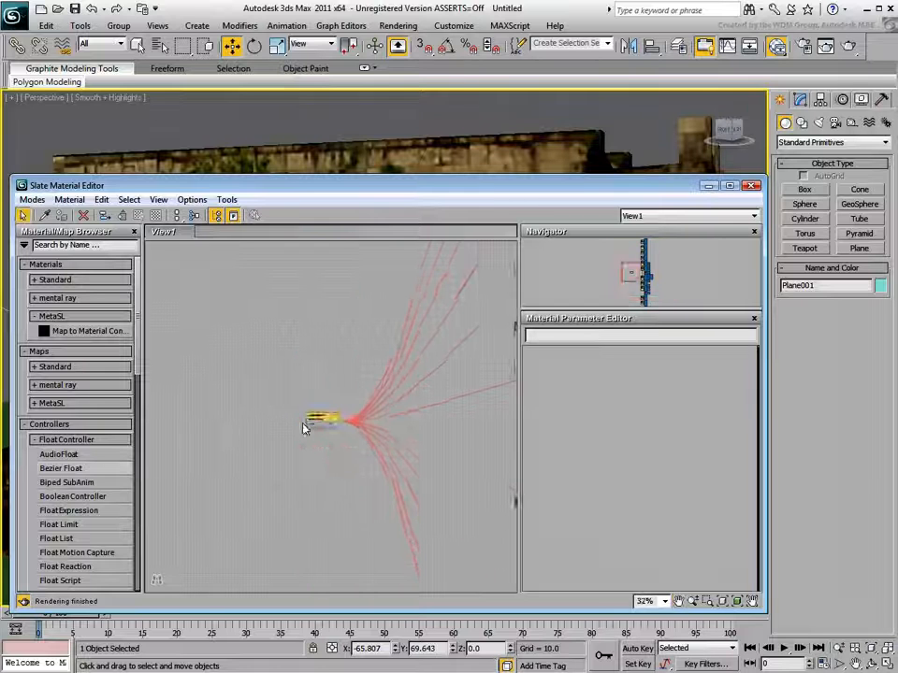
double_click(342, 441)
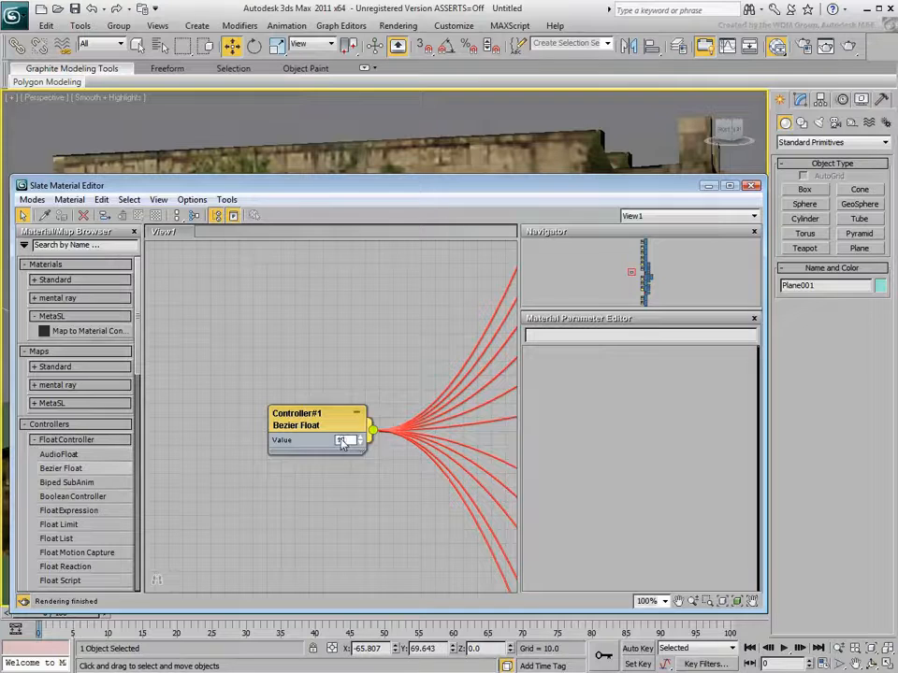
key("Return")
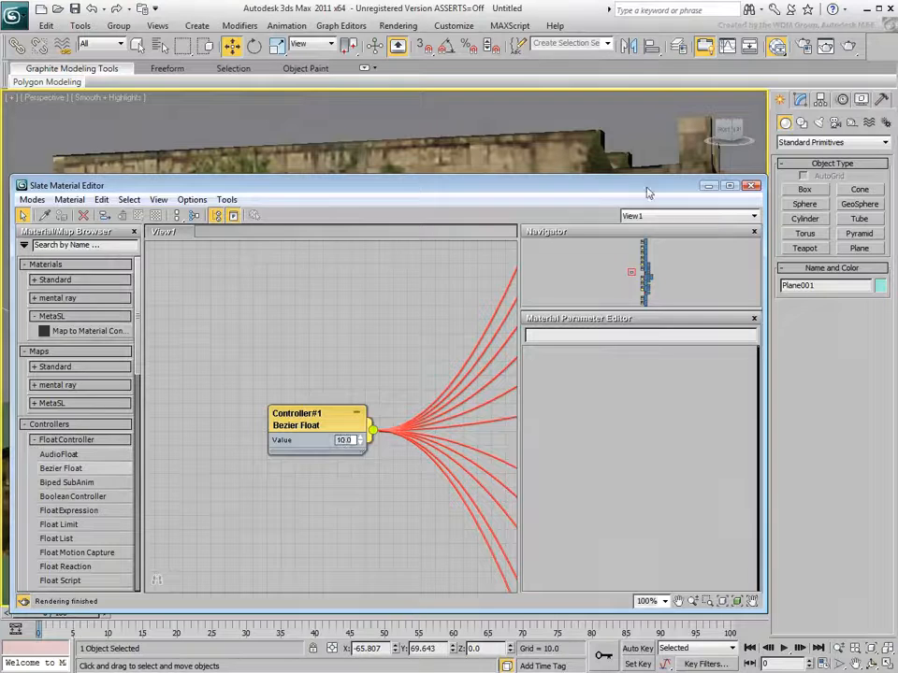
left_click(848, 47)
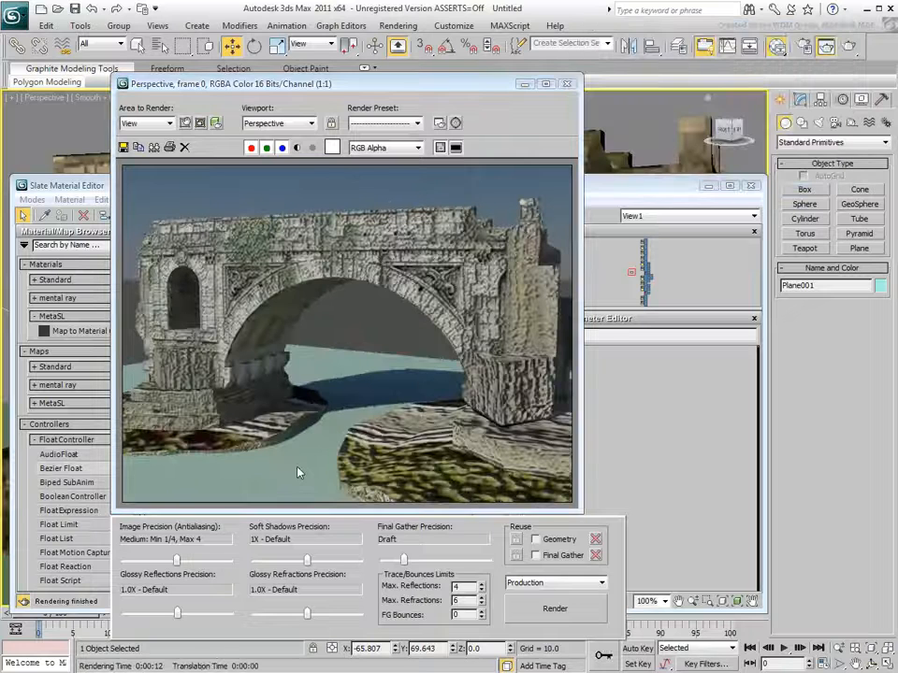
left_click(566, 84)
Step: Render the Perspective view with the shared controller's value set to 3.0 and clone the rendered frame into a separate window
left_click(342, 441)
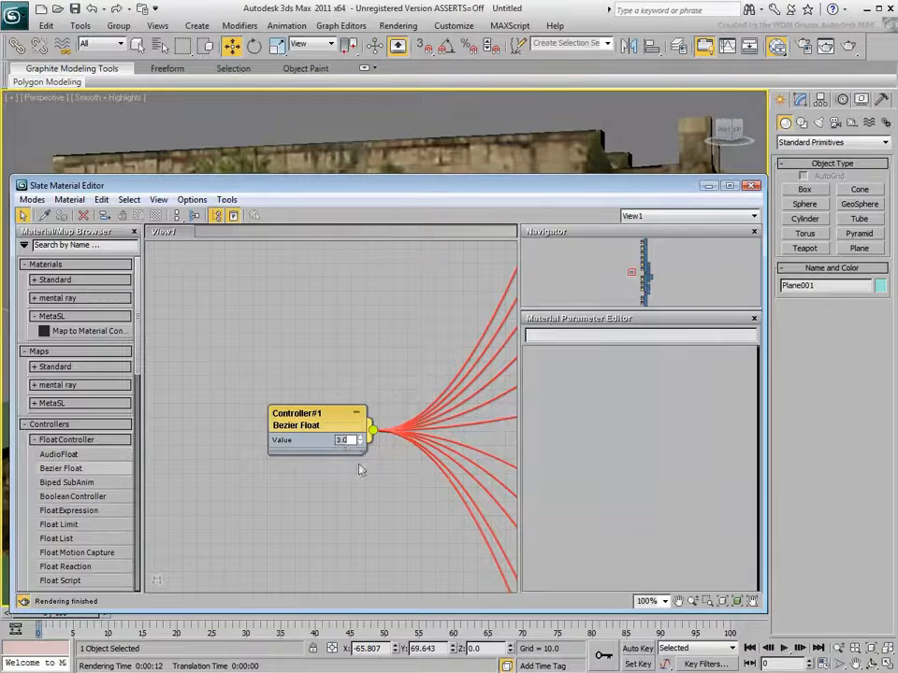
key("shift+q")
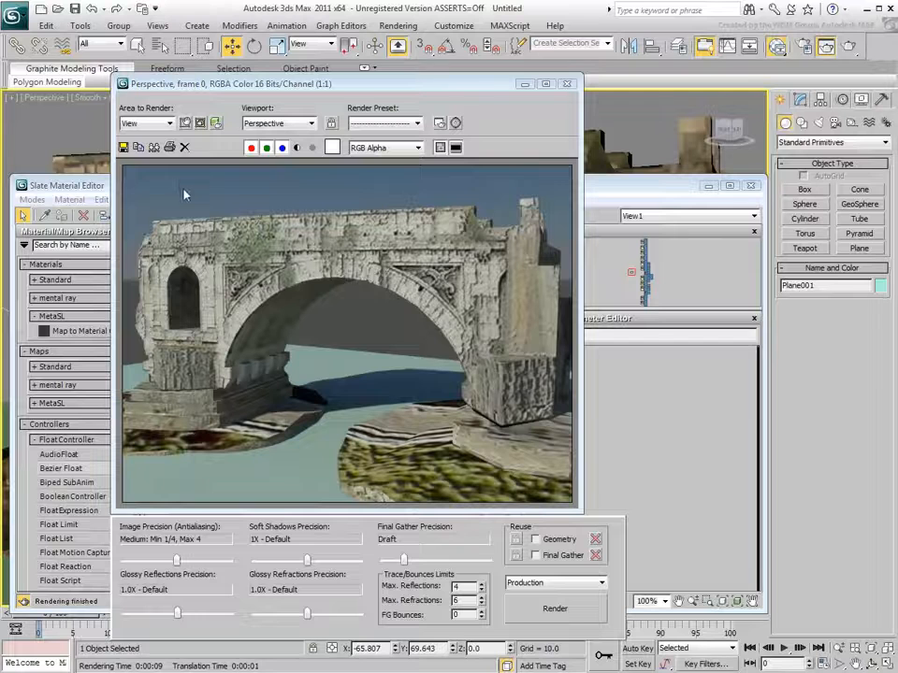
left_click(153, 147)
mouse_move(874, 207)
left_mouse_down()
mouse_move(625, 101)
mouse_move(548, 153)
mouse_move(569, 105)
left_mouse_up()
left_click_drag(338, 91, 275, 129)
Step: Lower the shared controller's value and re-render the Perspective view, placing the new render beside the cloned frame for comparison
left_click(34, 187)
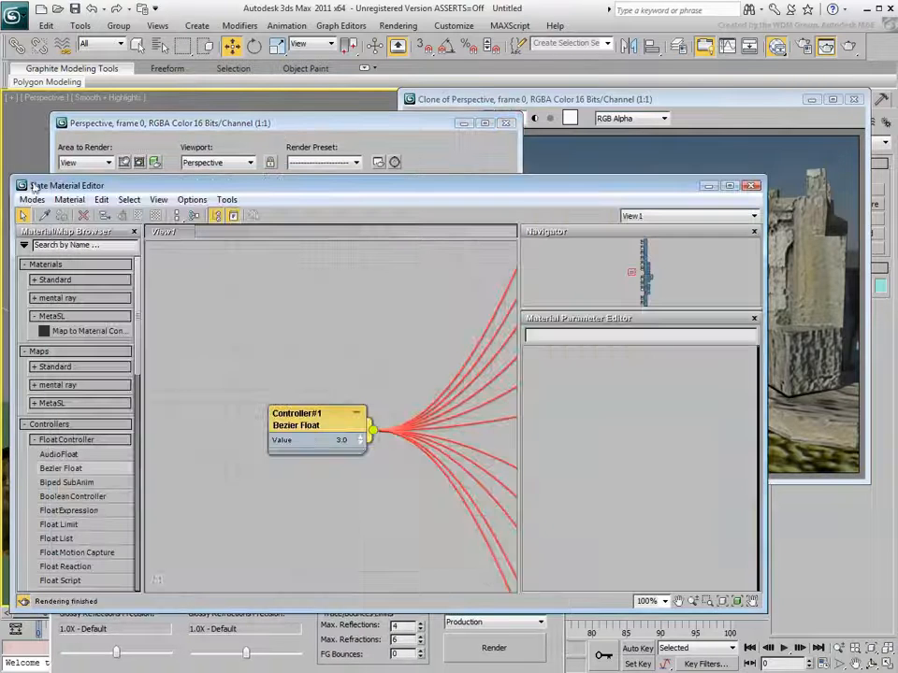
left_click(339, 441)
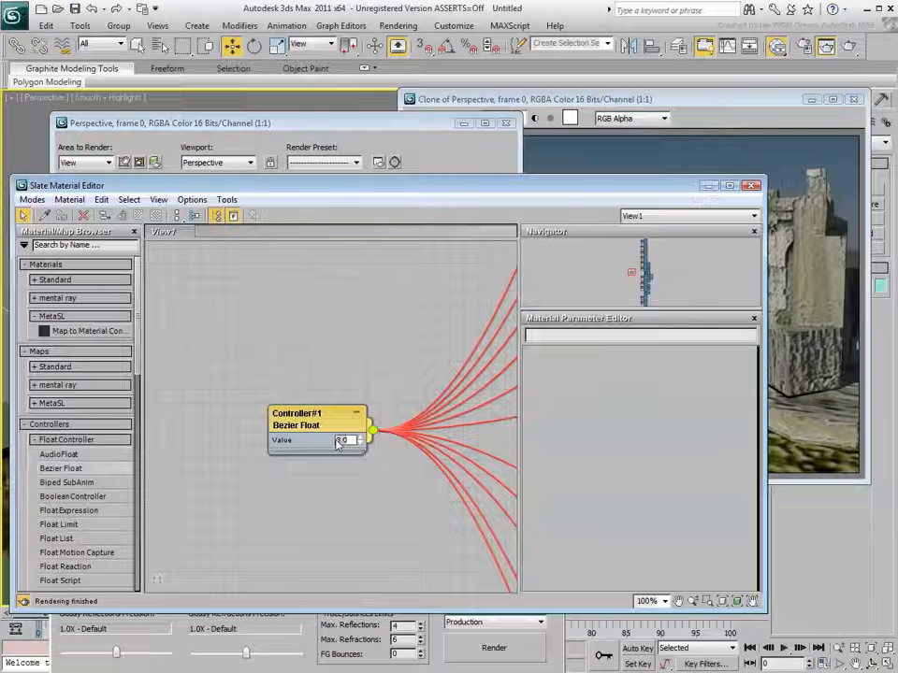
left_click(752, 185)
left_click(497, 647)
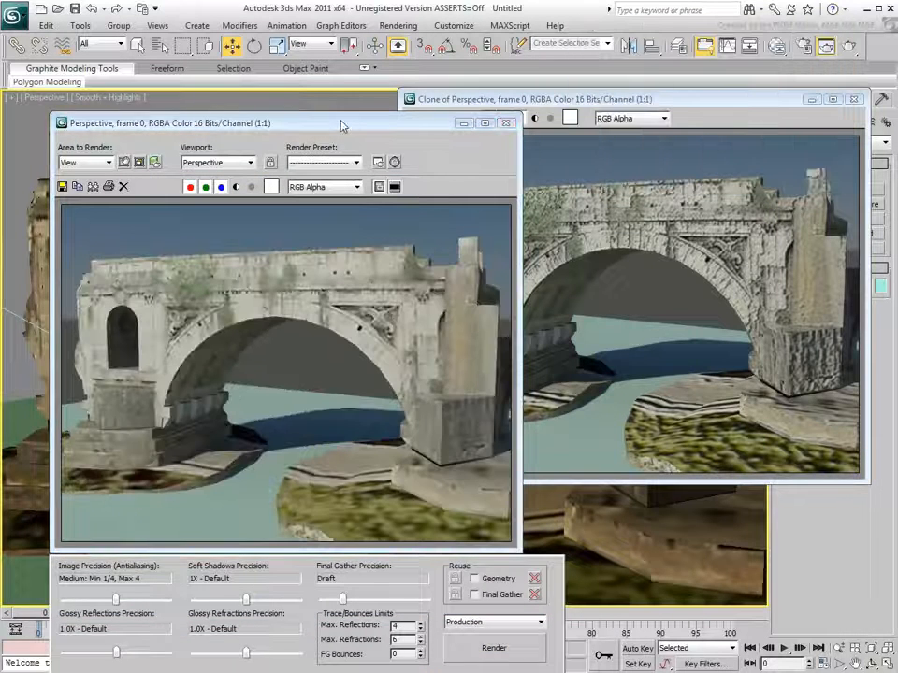
left_click_drag(341, 126, 289, 156)
mouse_move(587, 100)
left_mouse_down()
mouse_move(617, 70)
mouse_move(624, 76)
left_mouse_up()
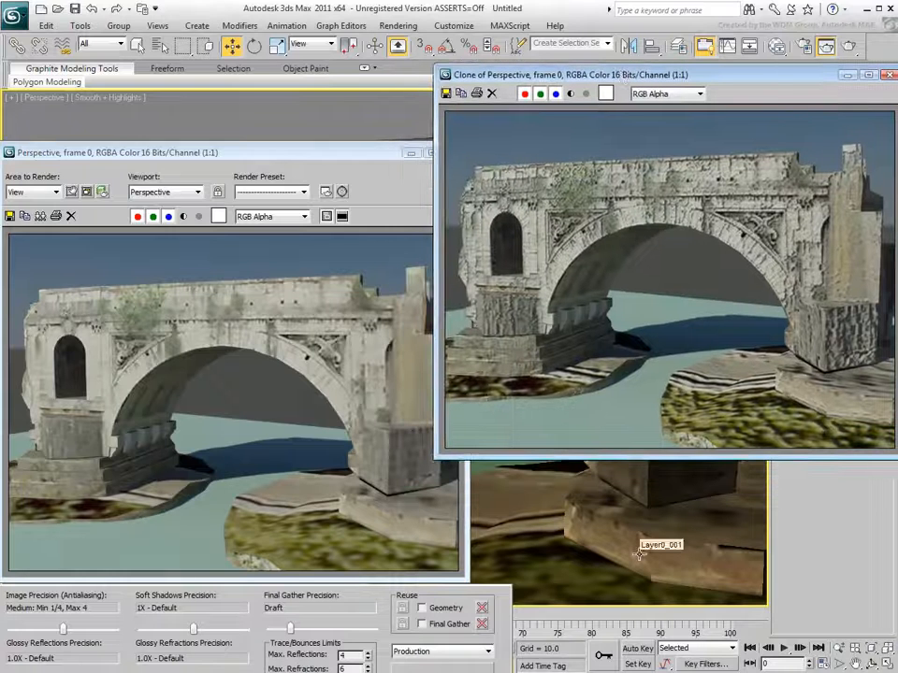